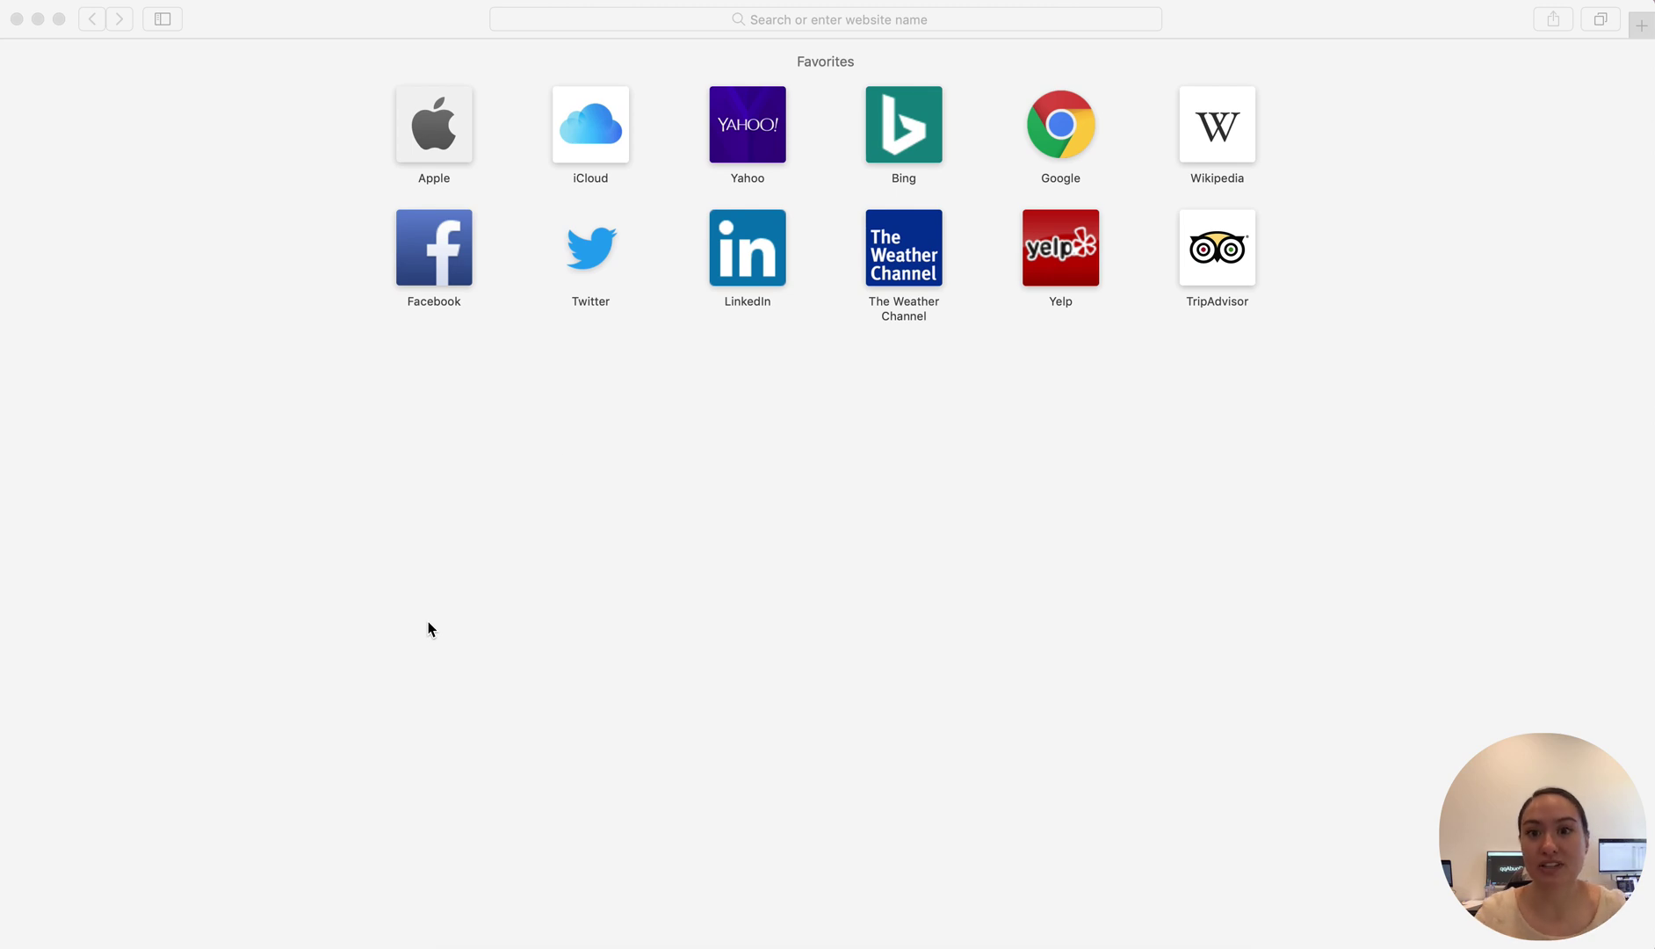
Load qualtrics.com in Safari to reach the Create Your Free Account page.
click(775, 21)
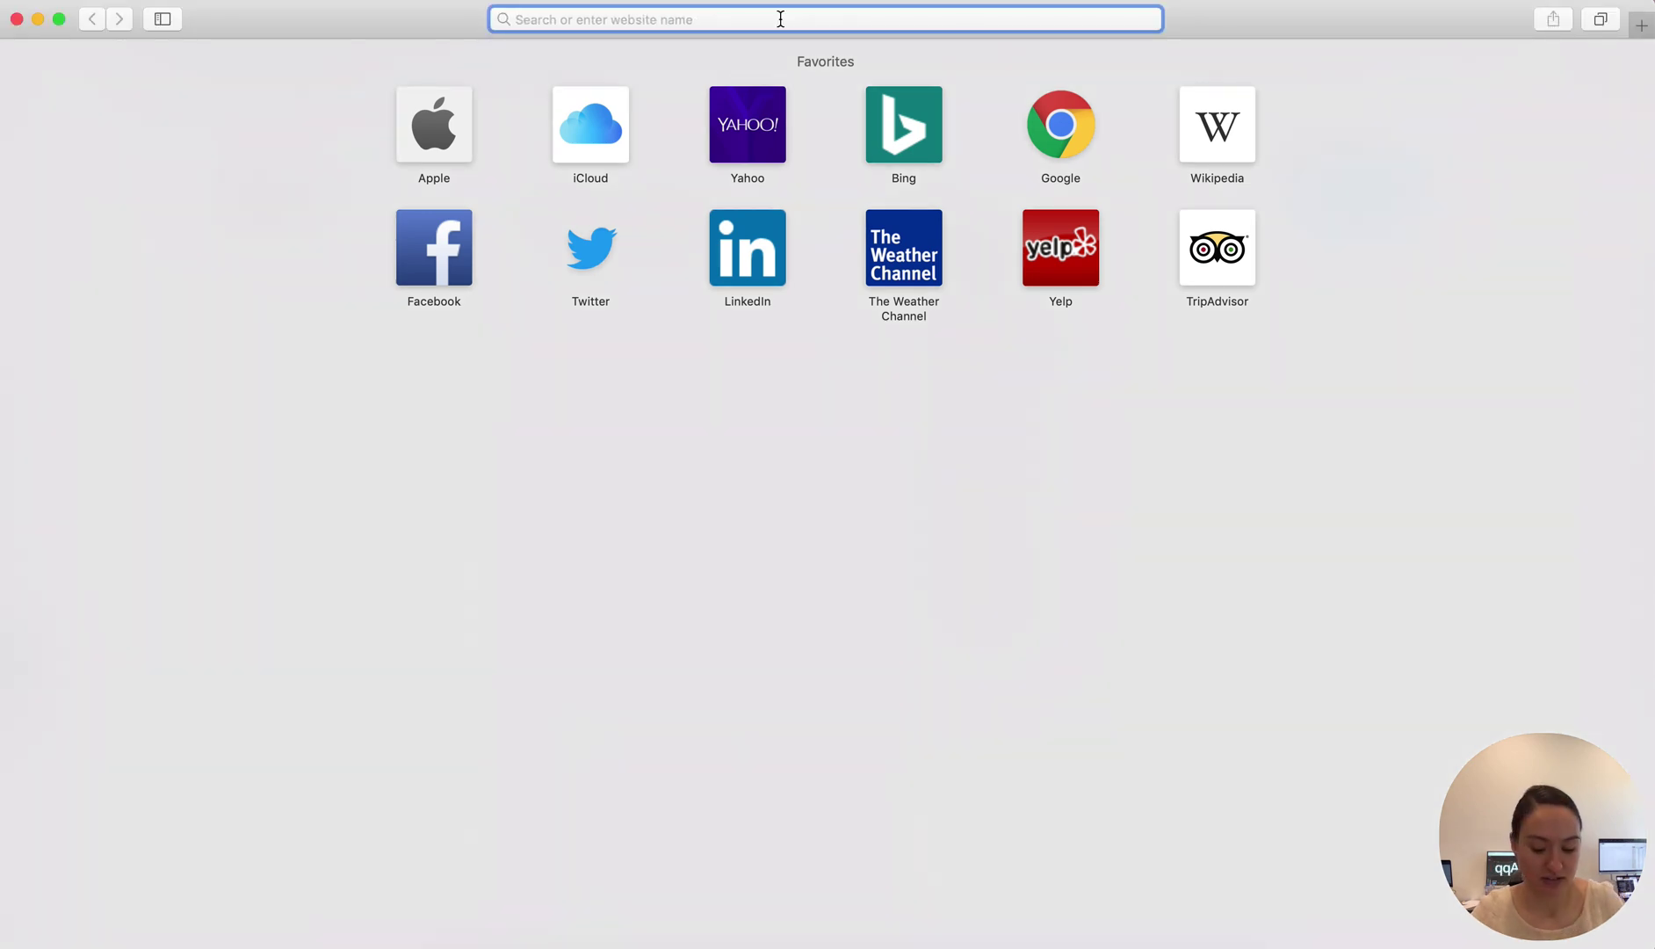
text(qualt)
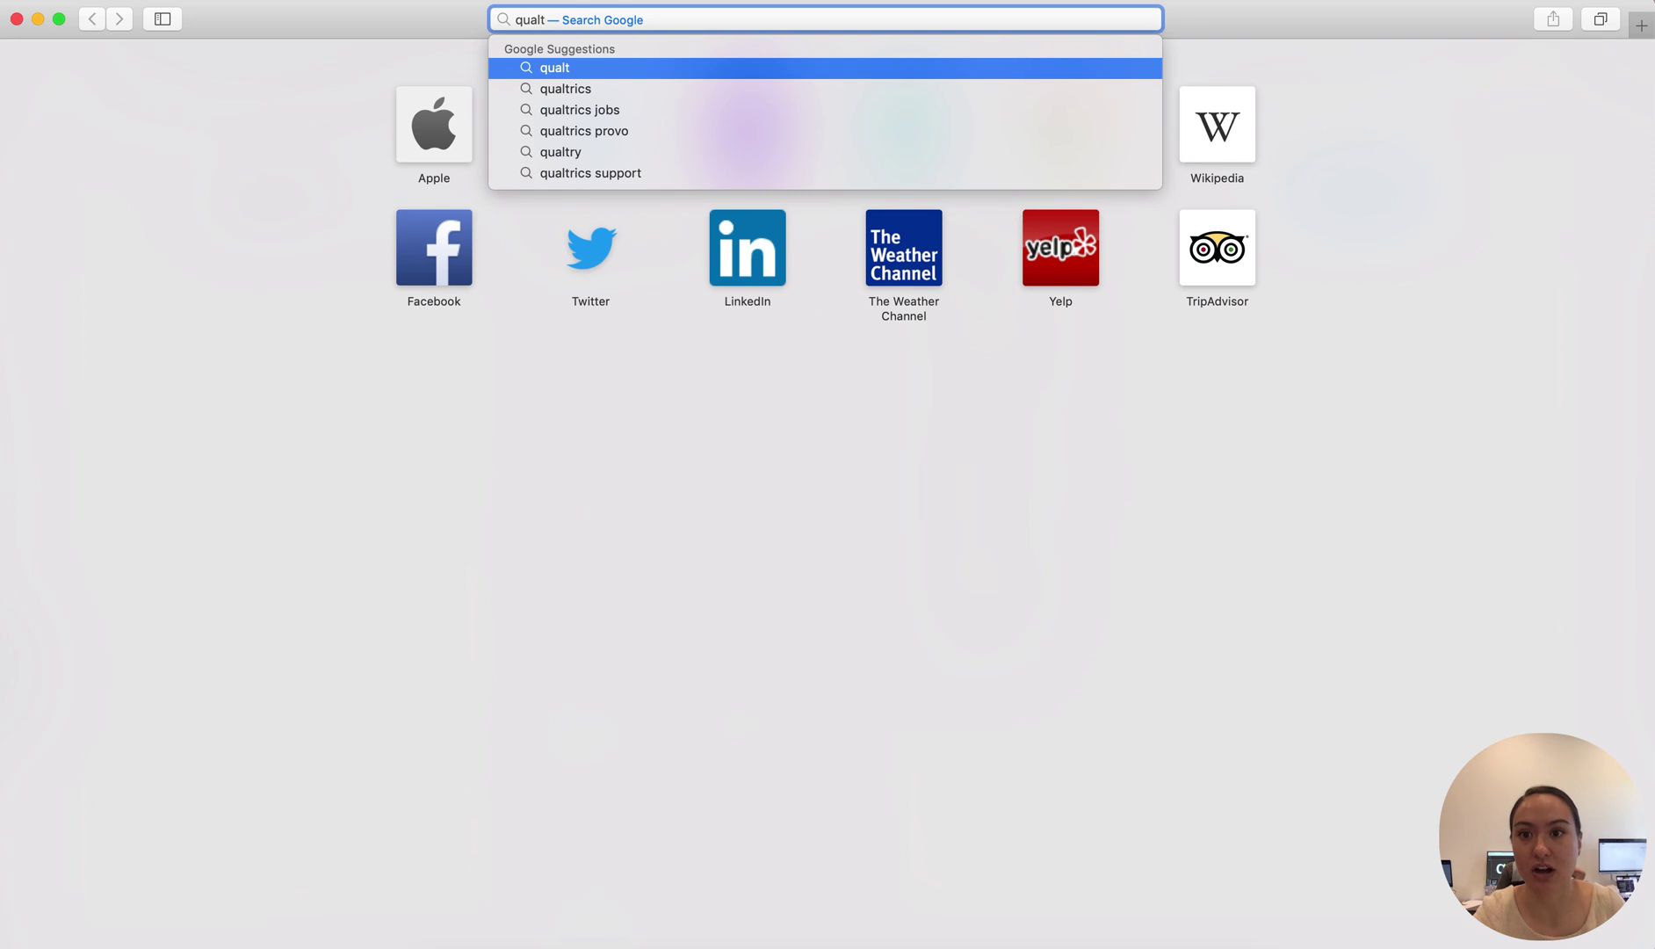
text(rics.com)
key(Return)
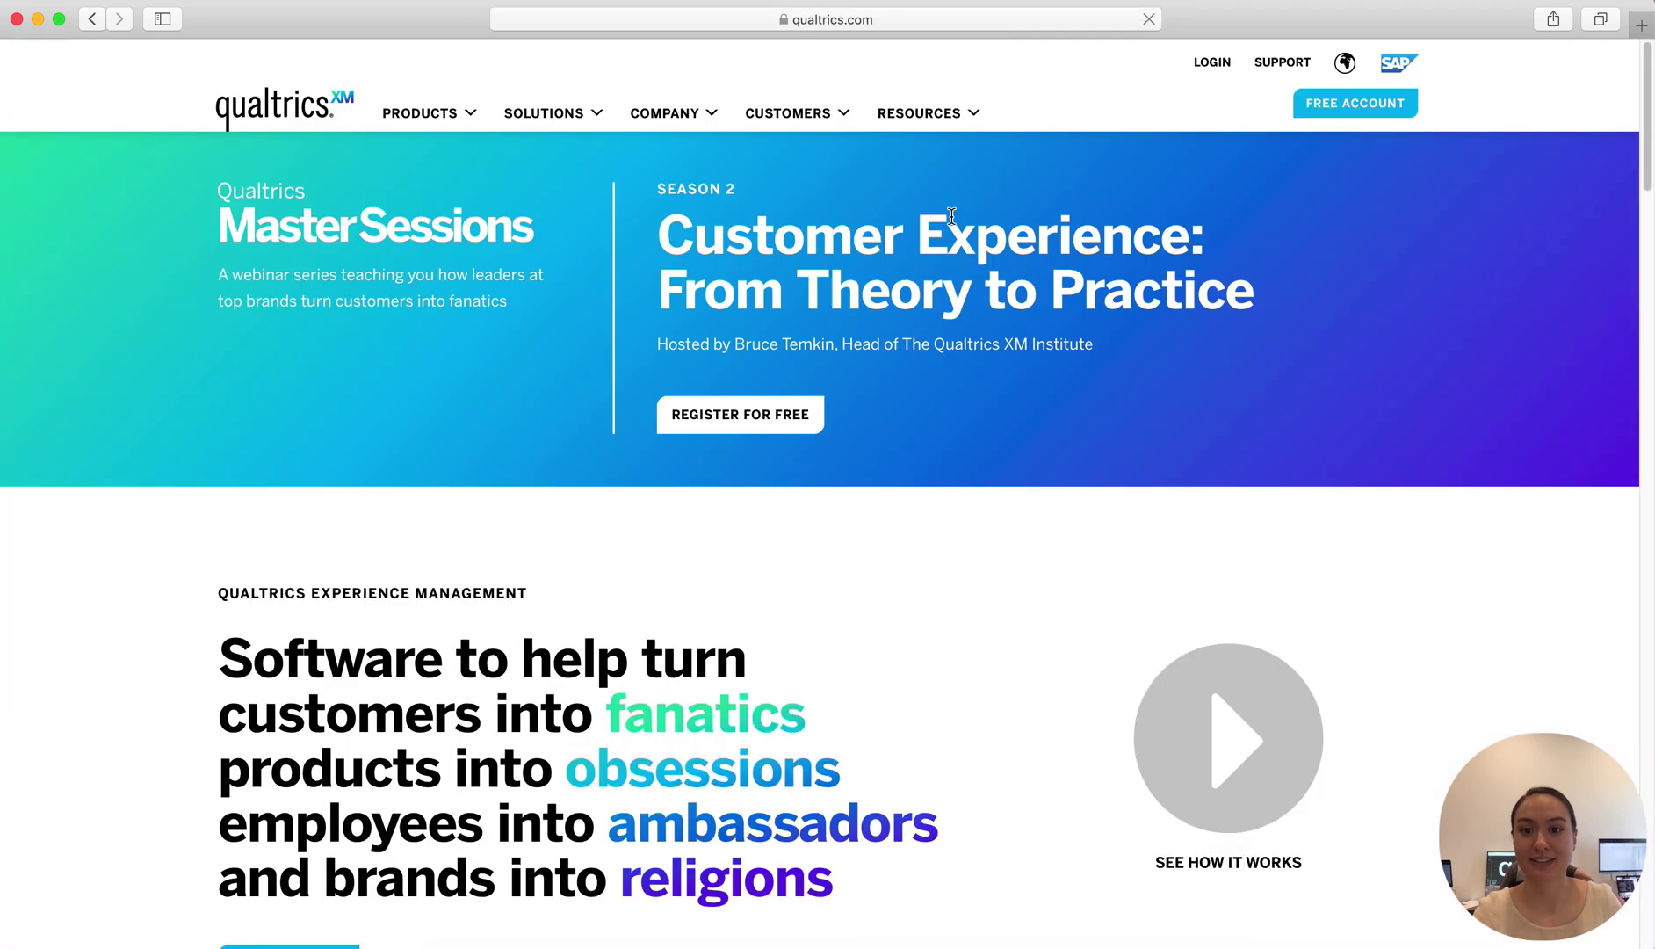
Open the free account sign-up form and enter first name, last name and email.
click(1331, 111)
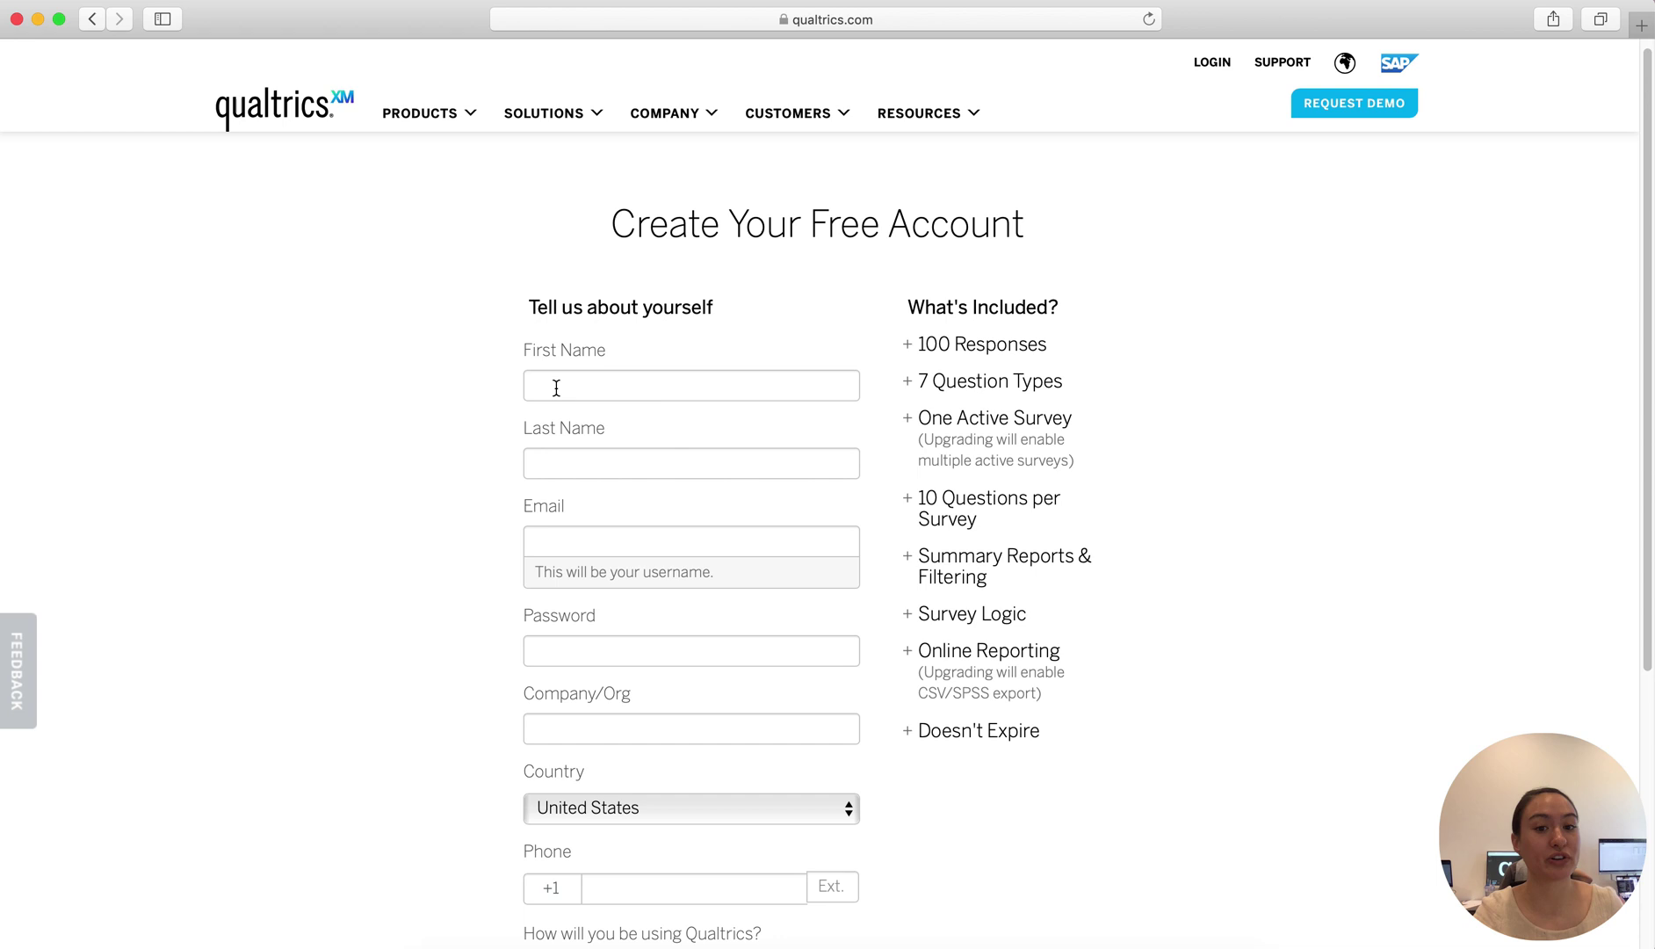
scroll(557, 387, down, 1)
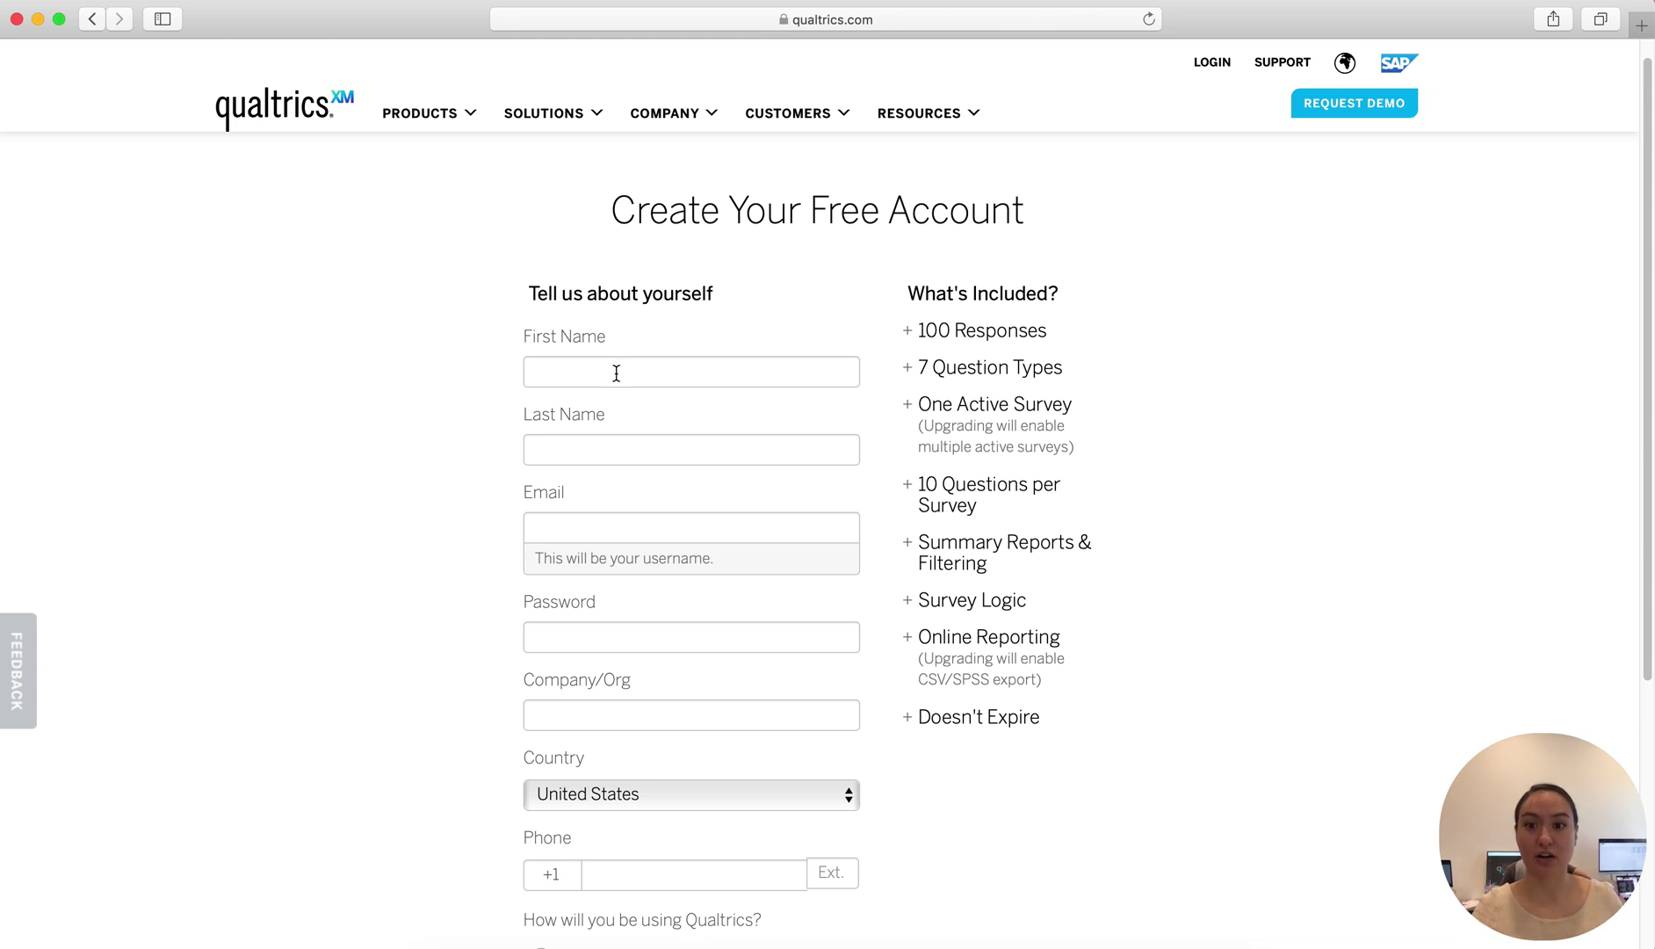
click(616, 374)
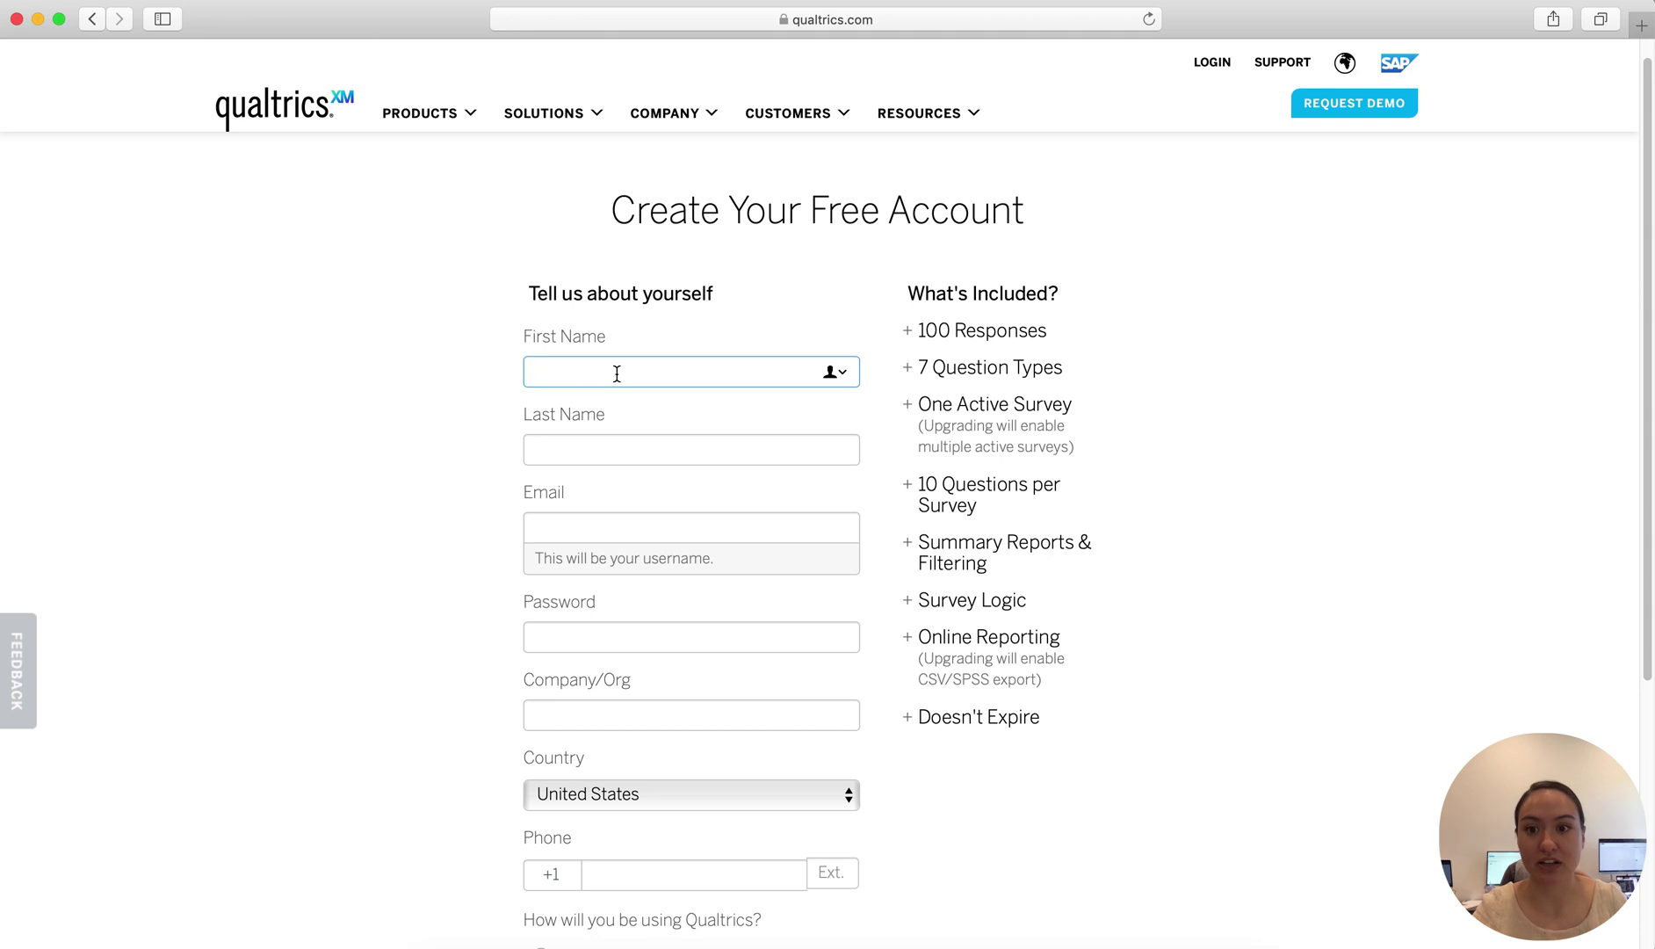
key(Tab)
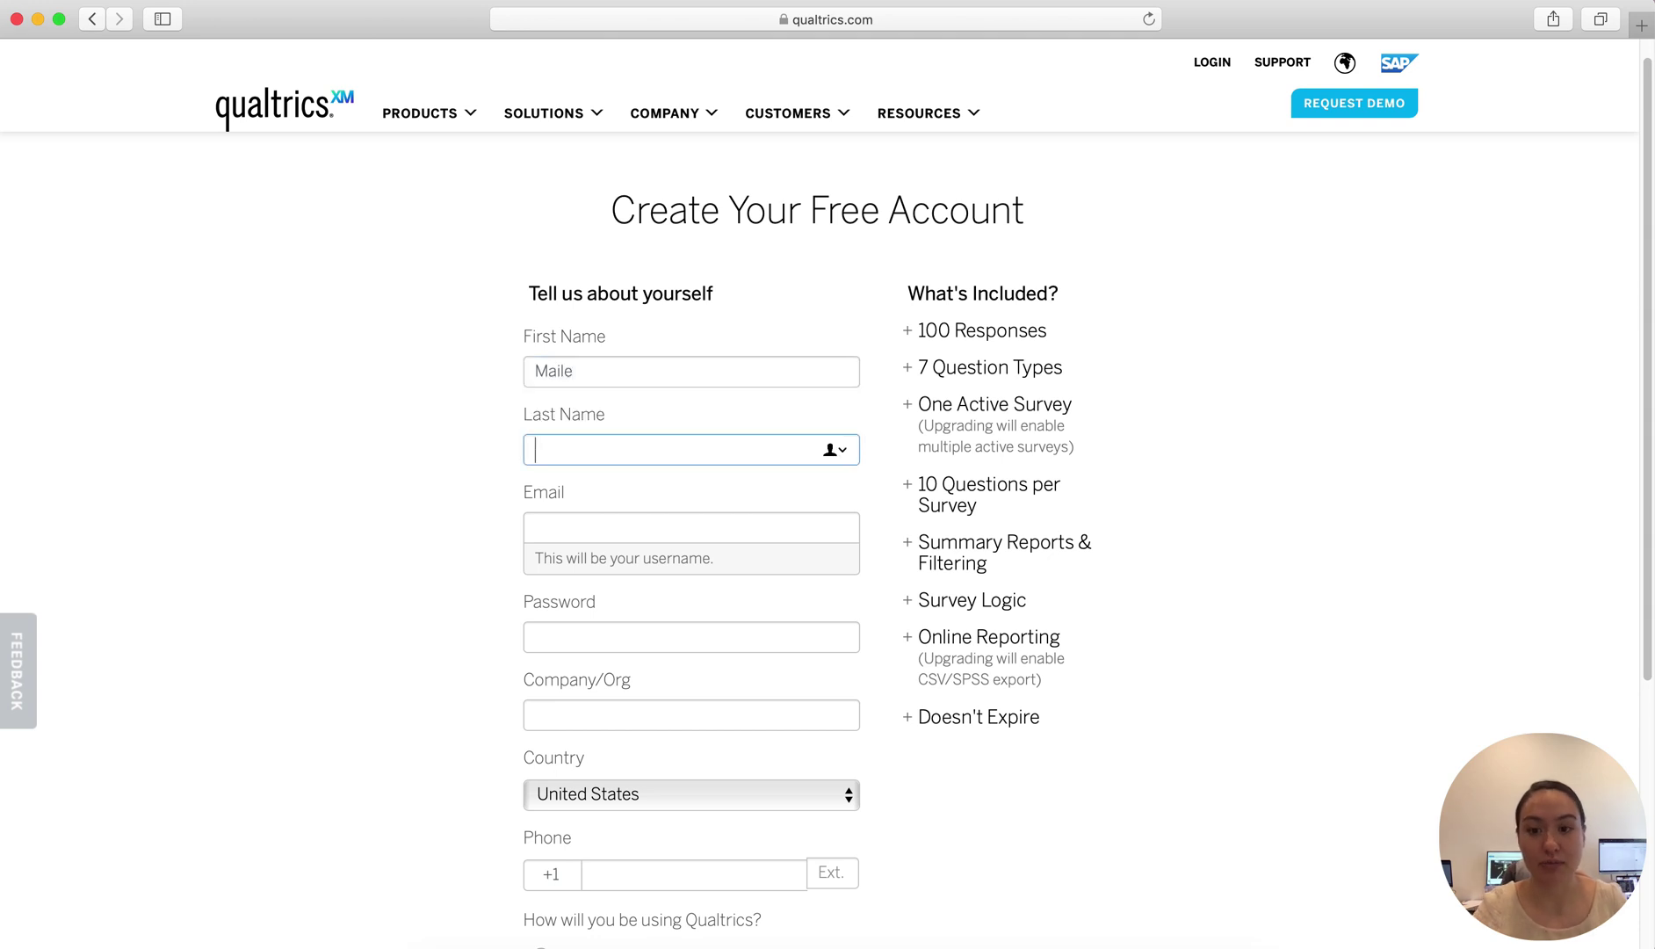
key(Tab)
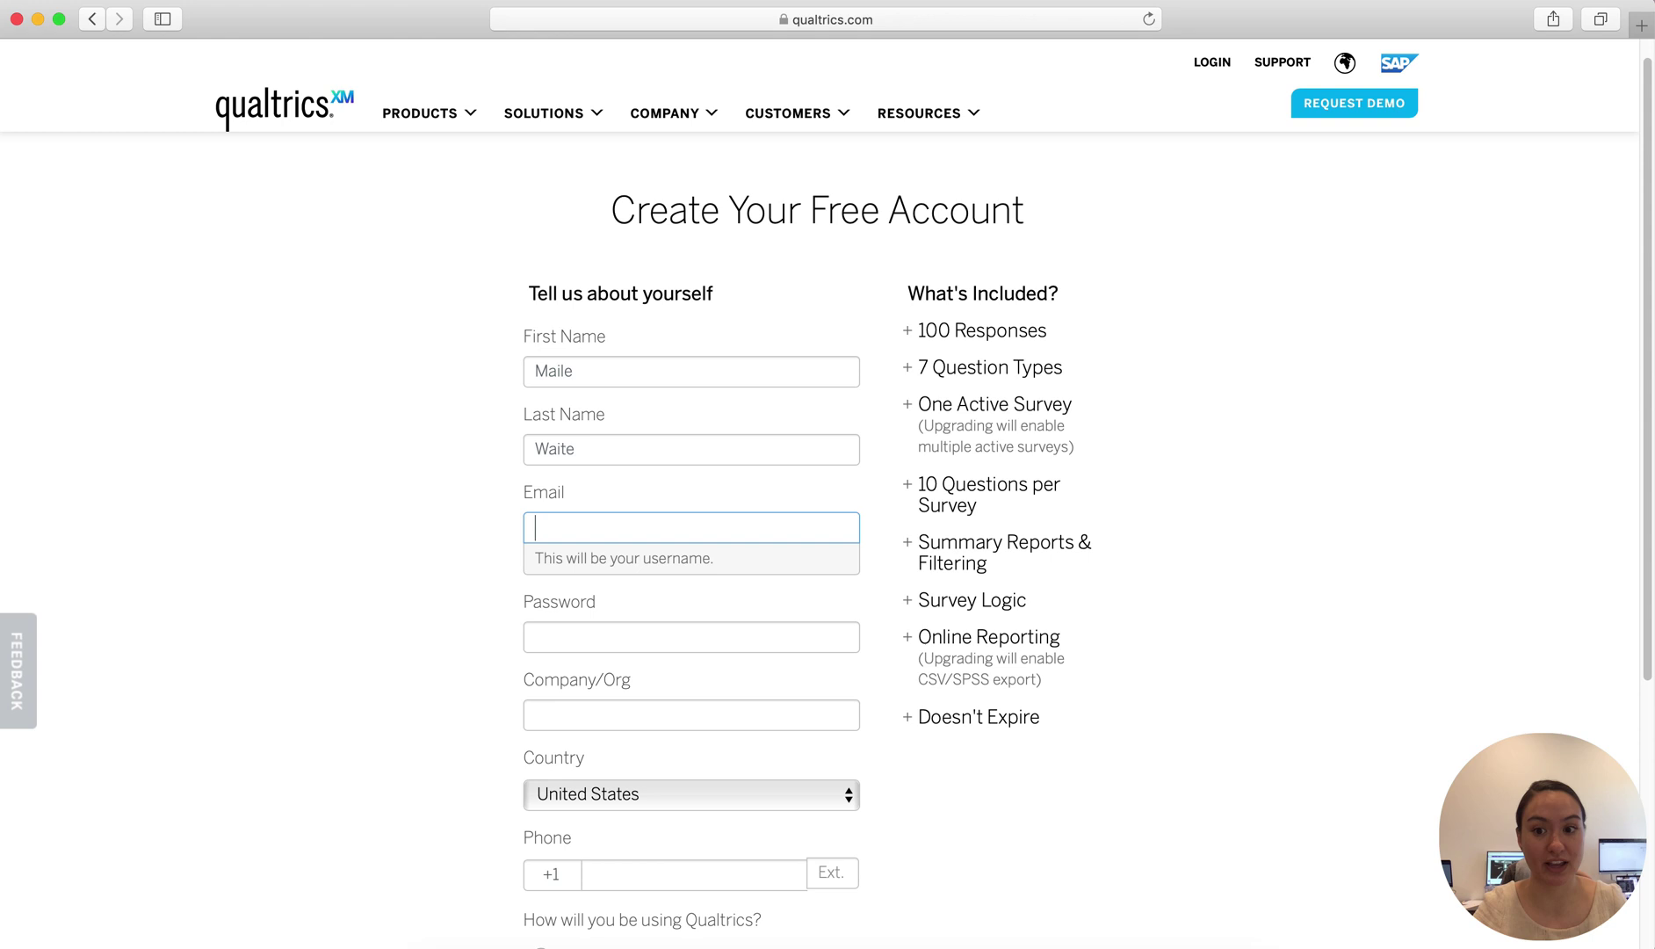
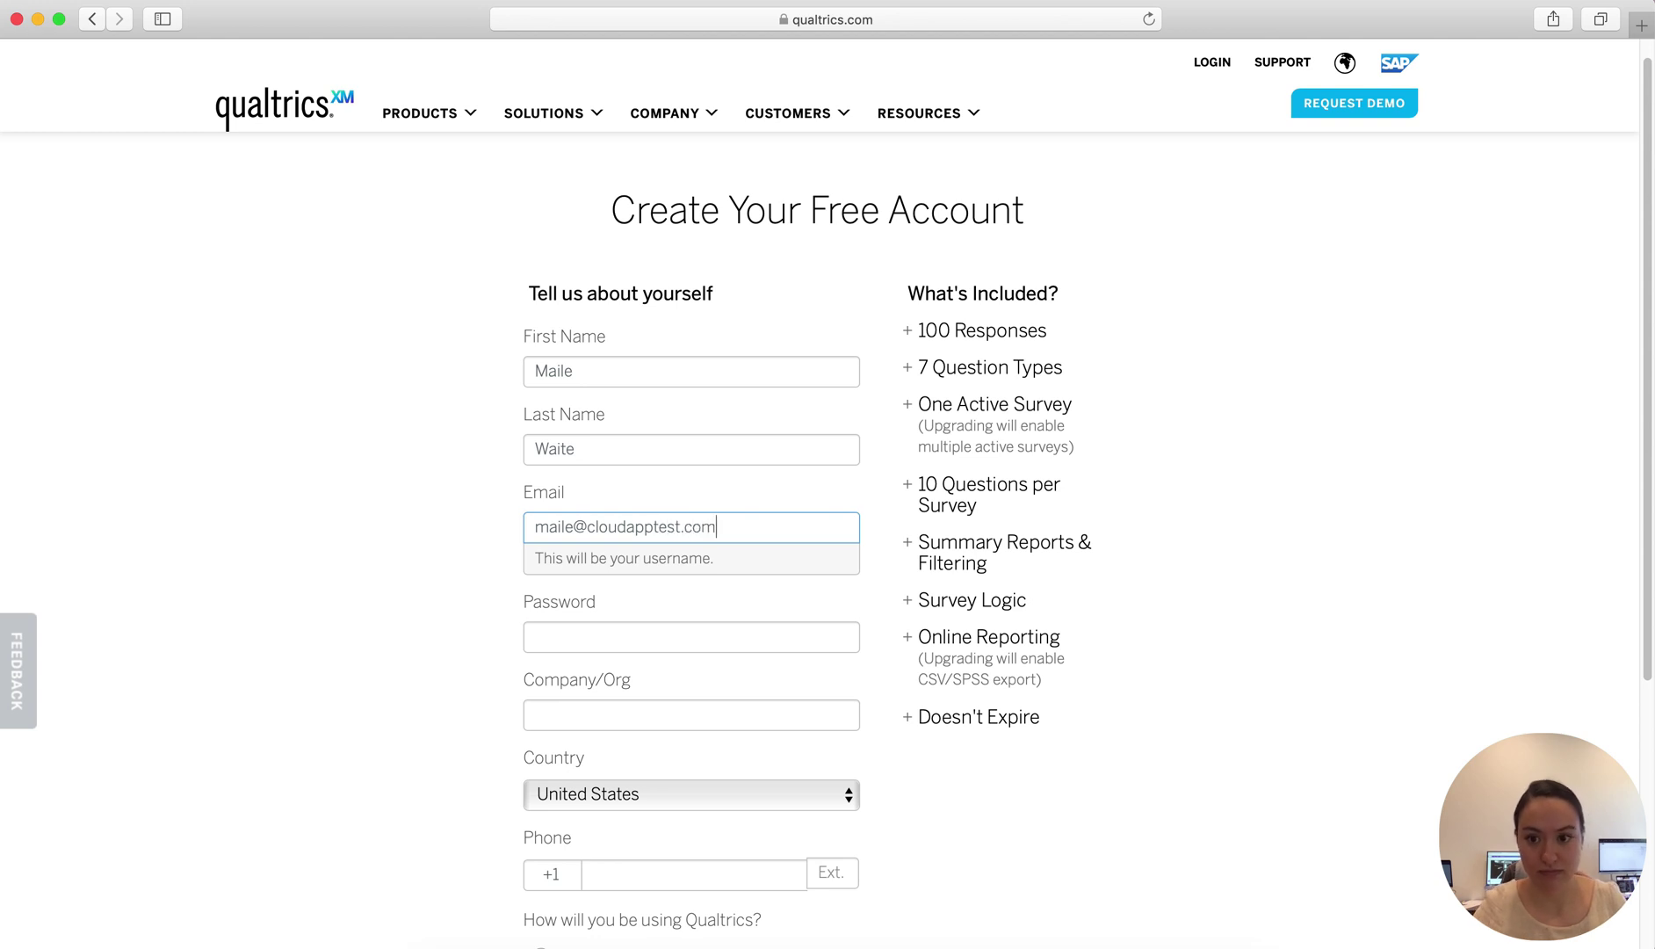
Enter and correct the password, then fill in the company CloudApp.
key(Tab)
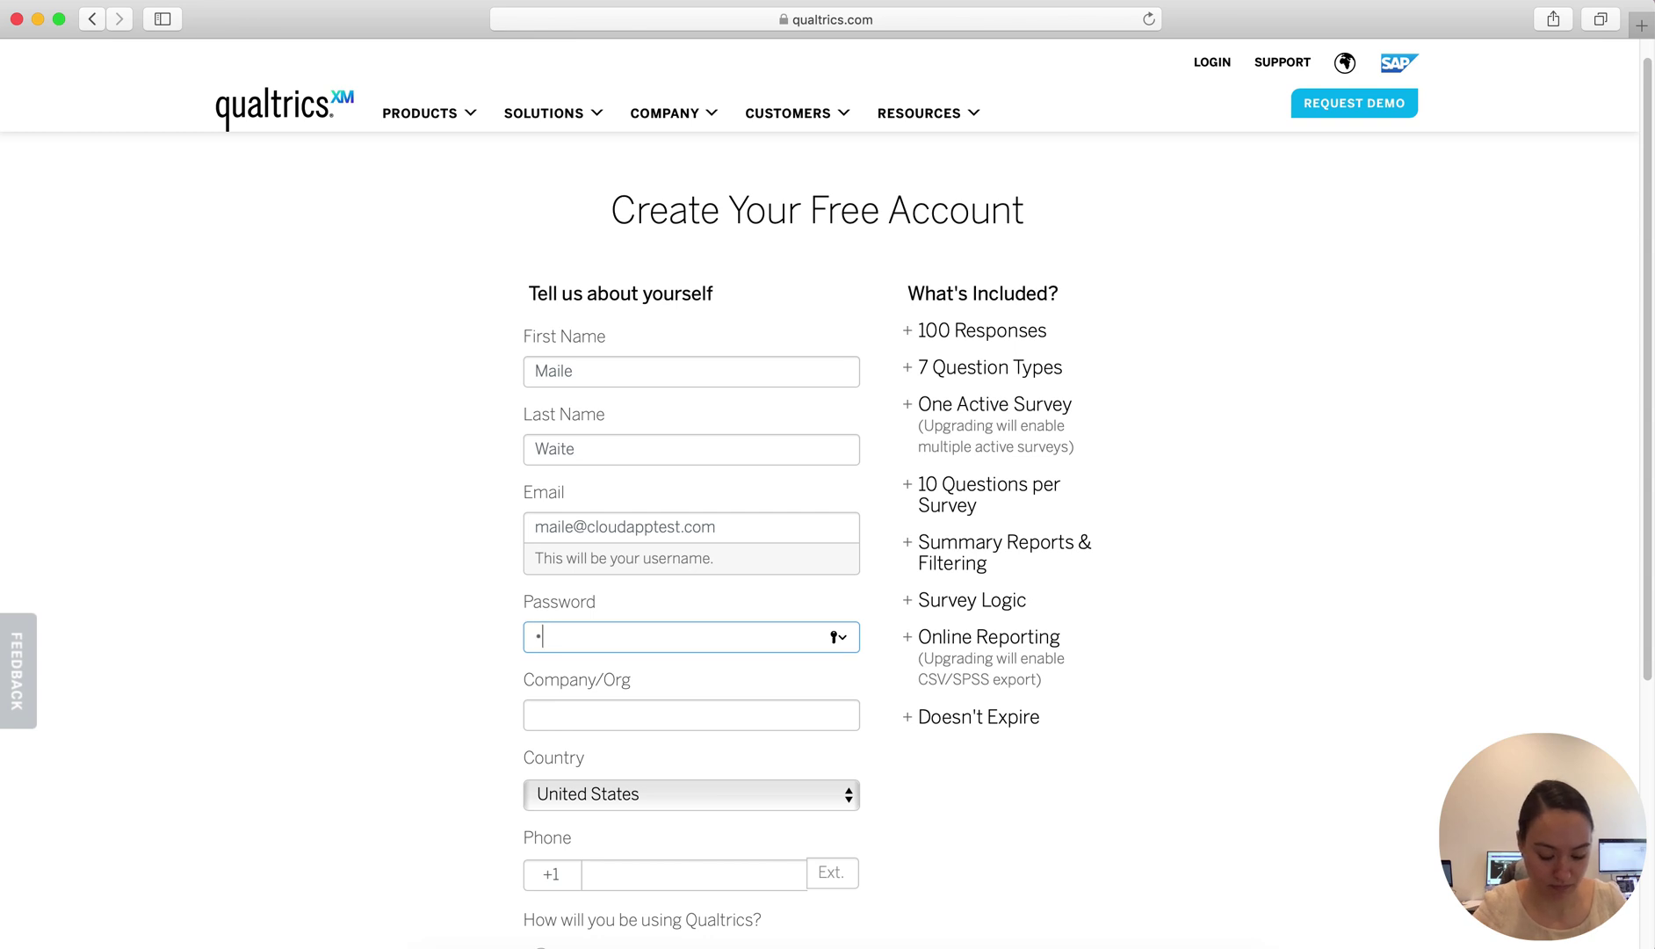
text(••)
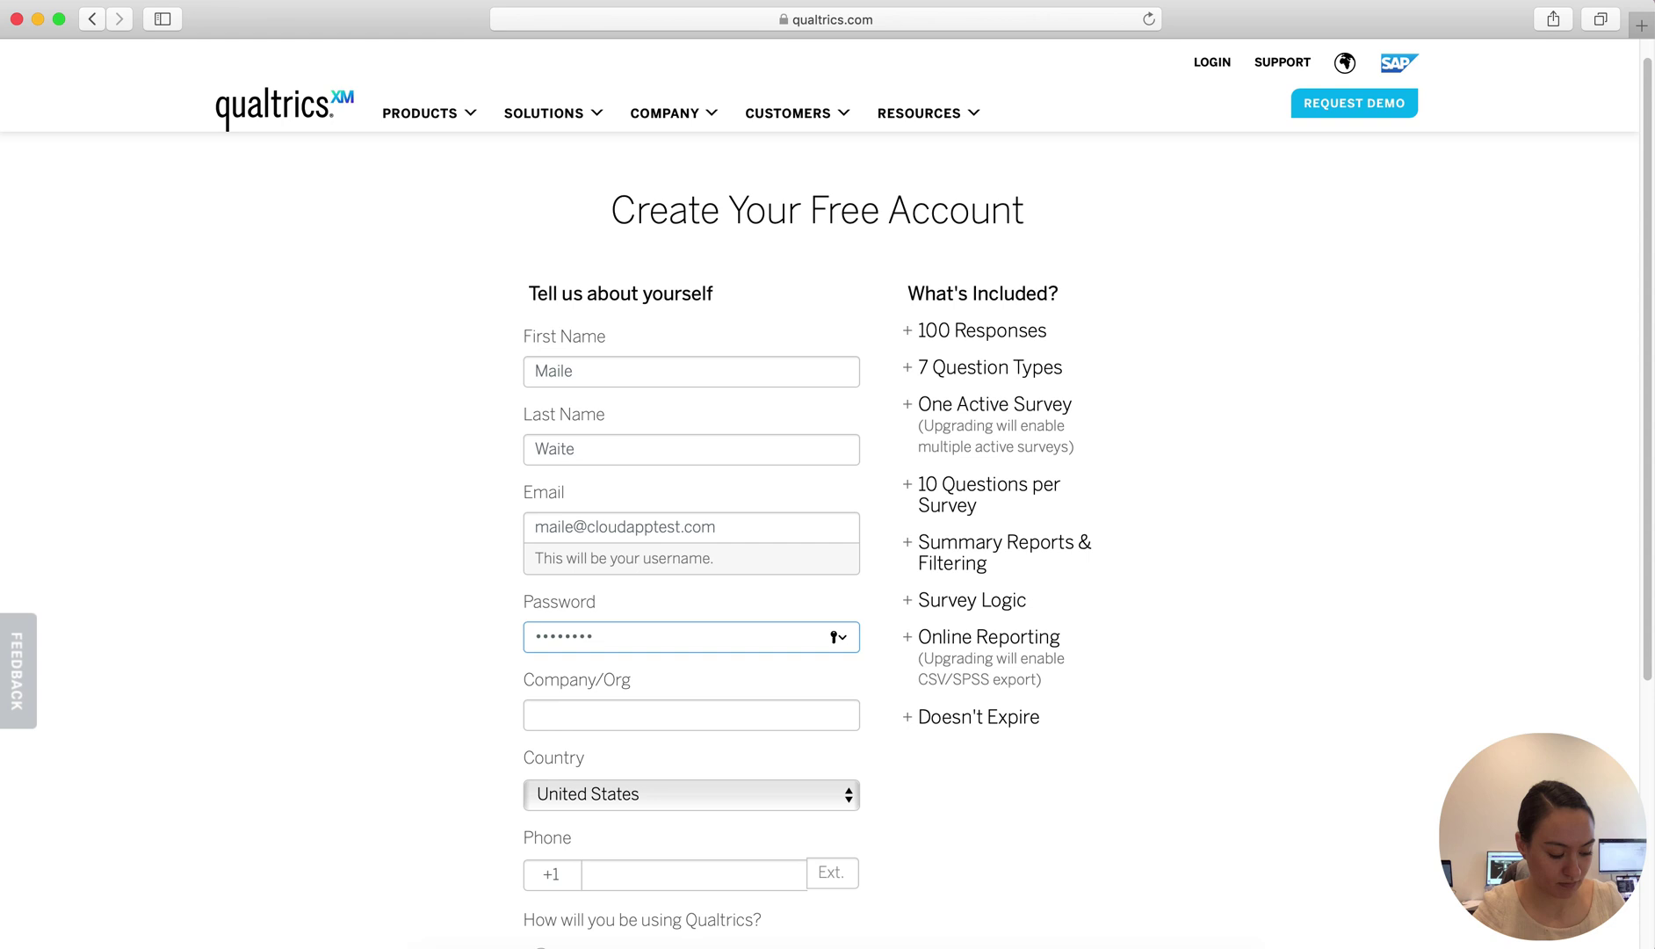
text(•••)
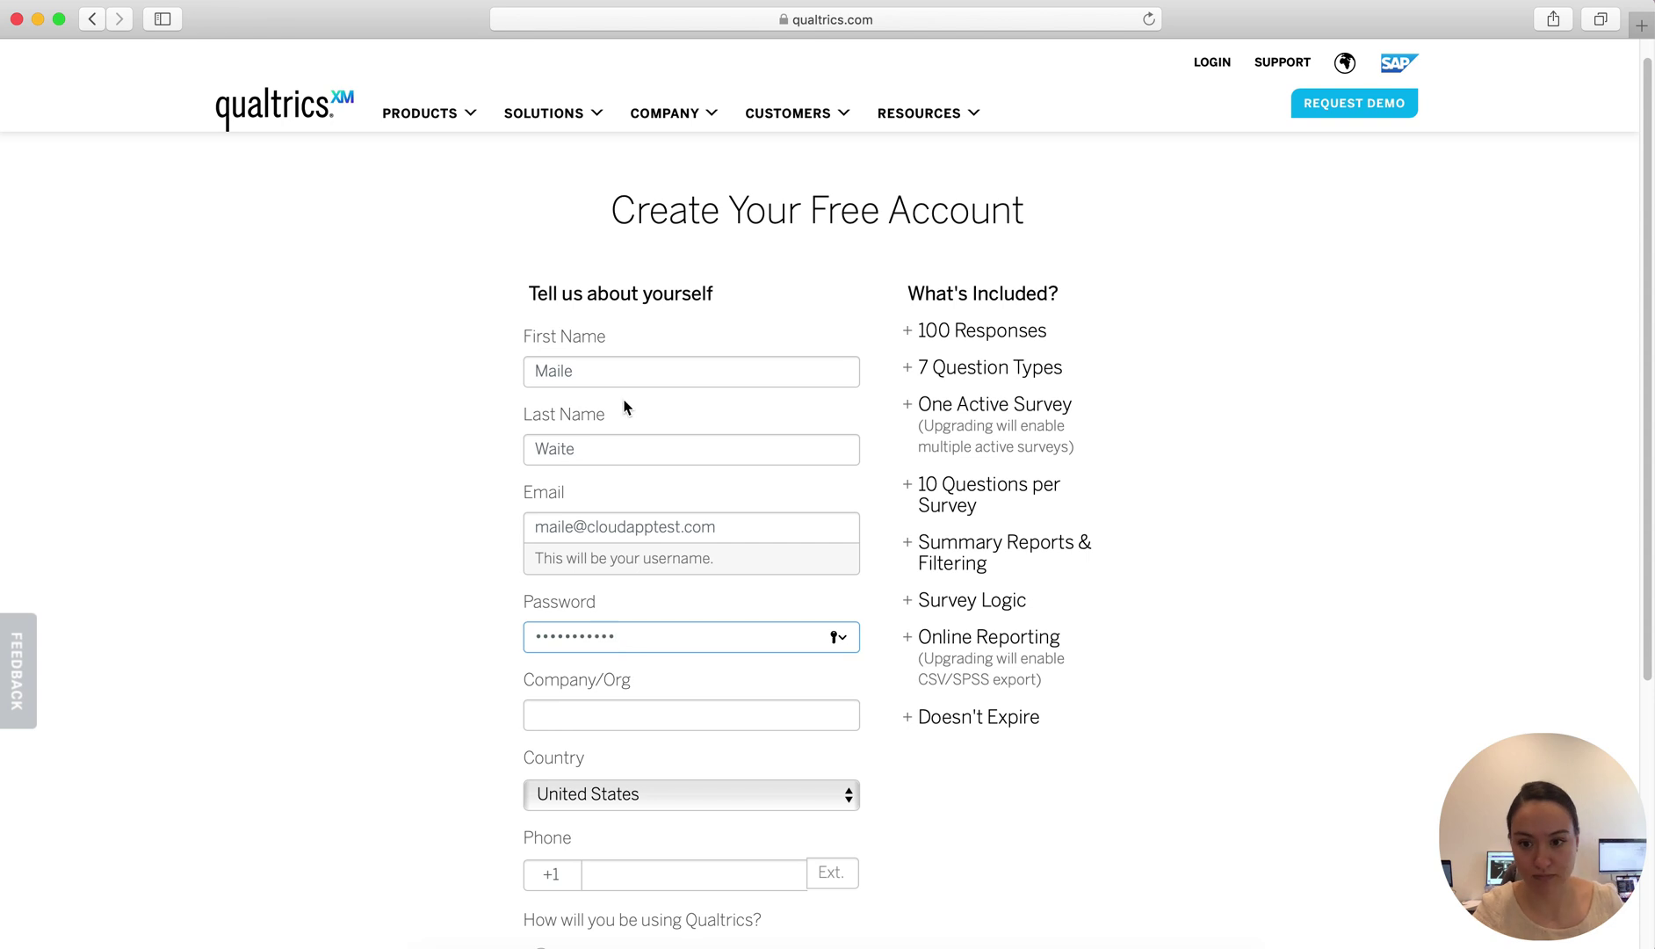
click(631, 713)
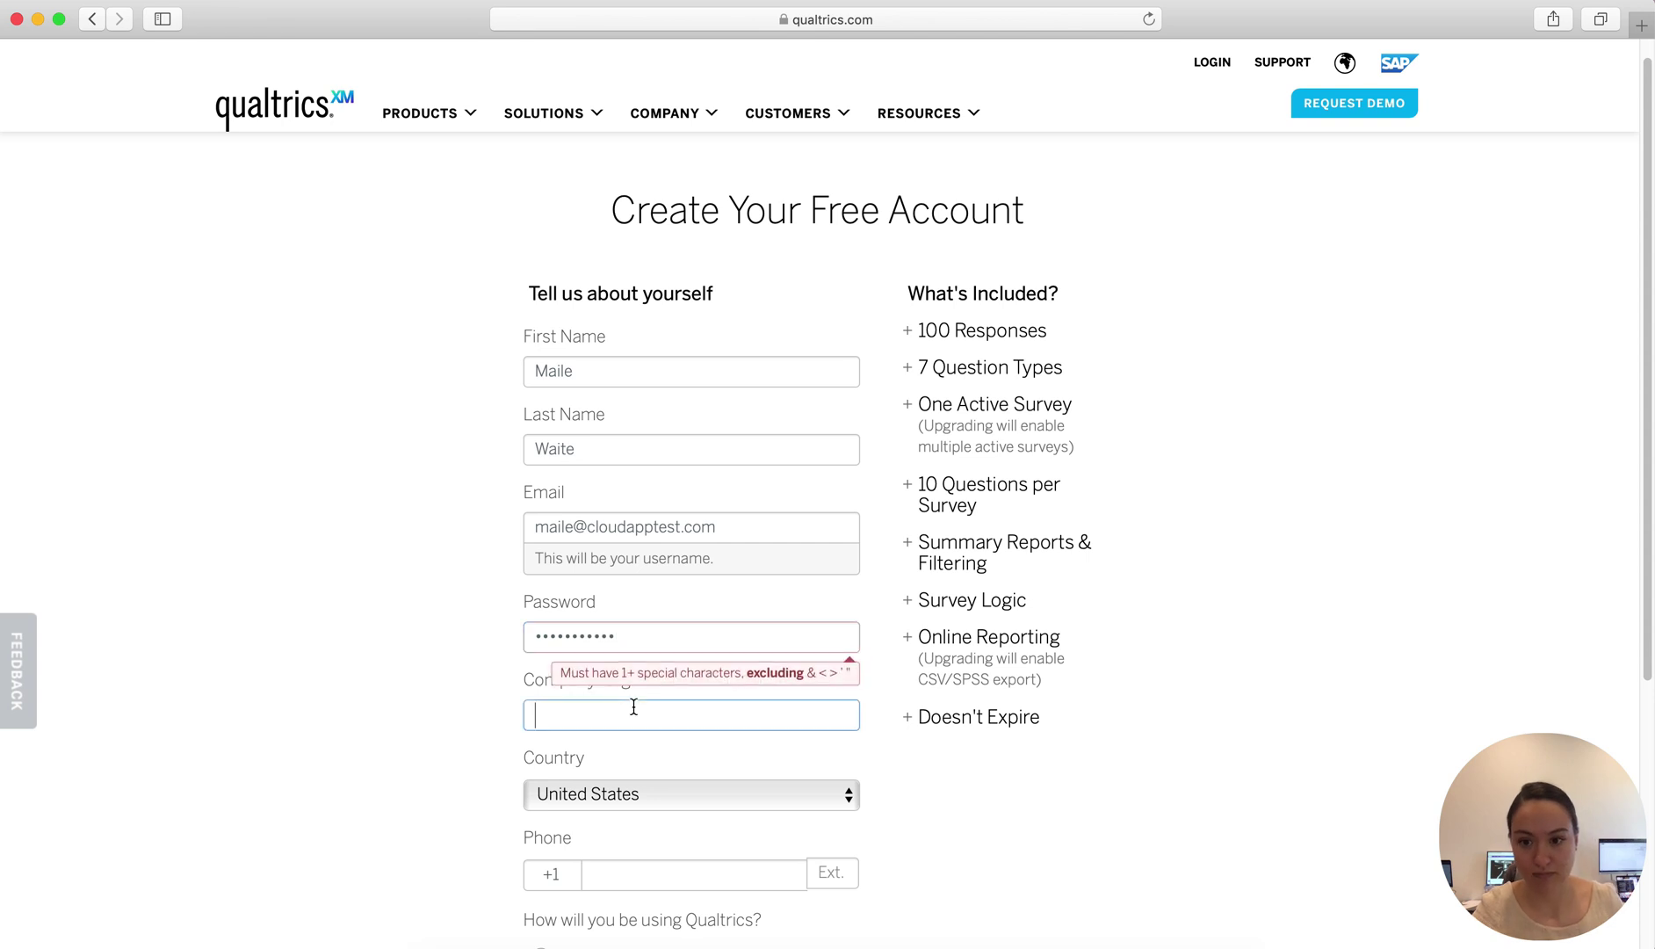
click(668, 638)
text(•)
click(638, 716)
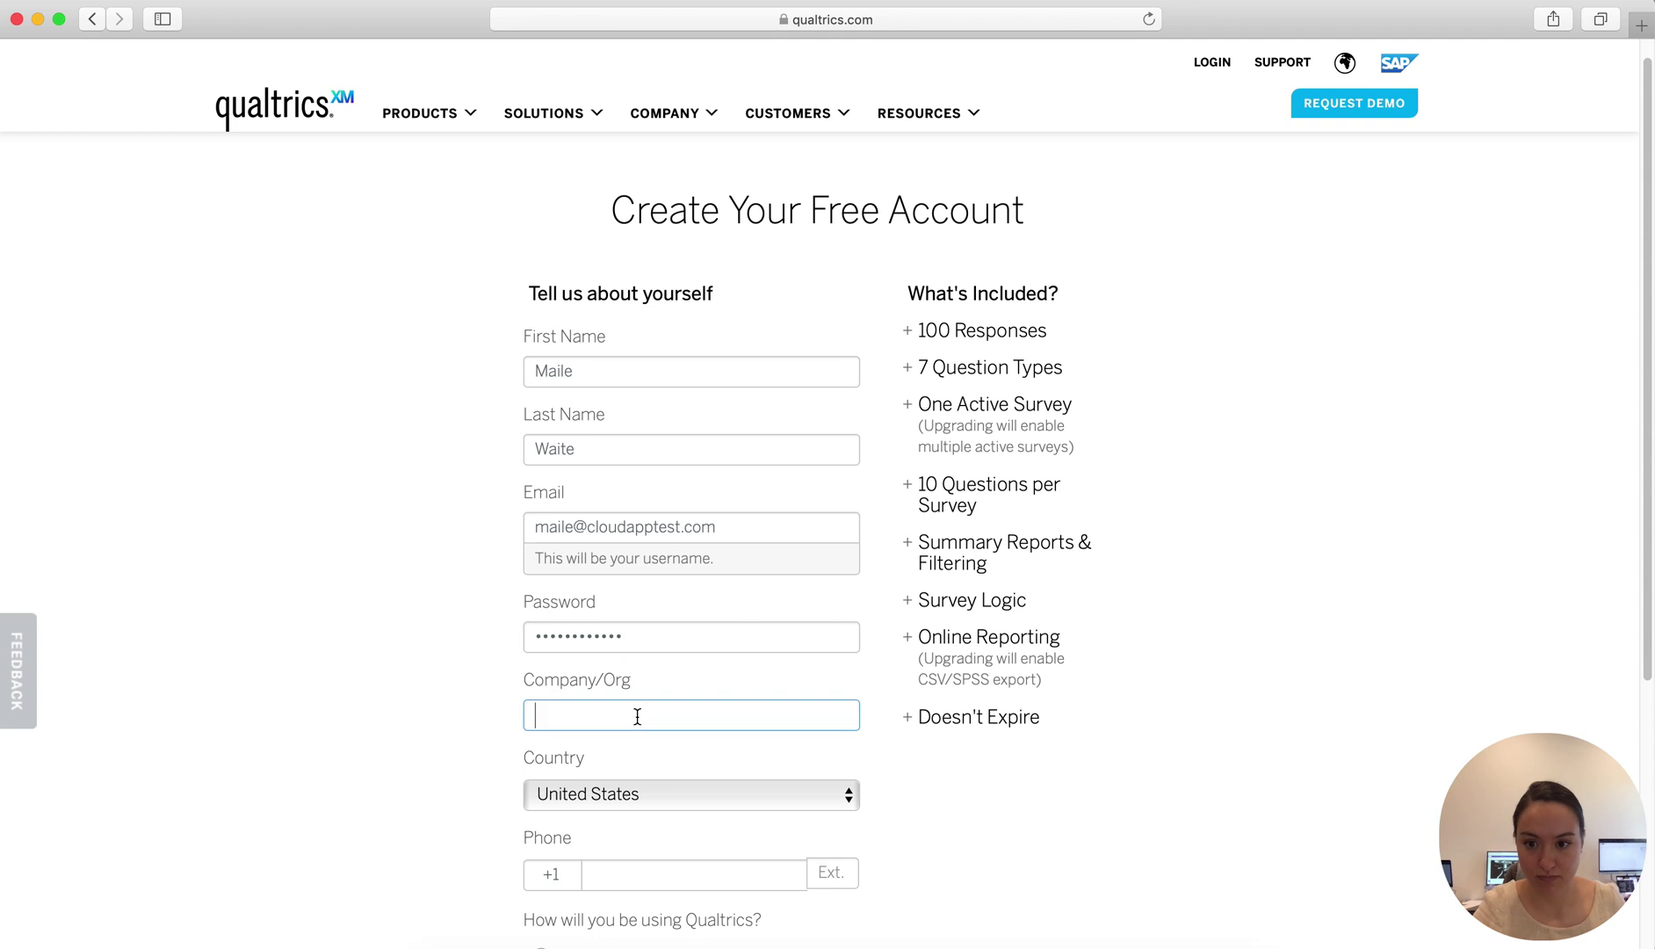
text(Cloud)
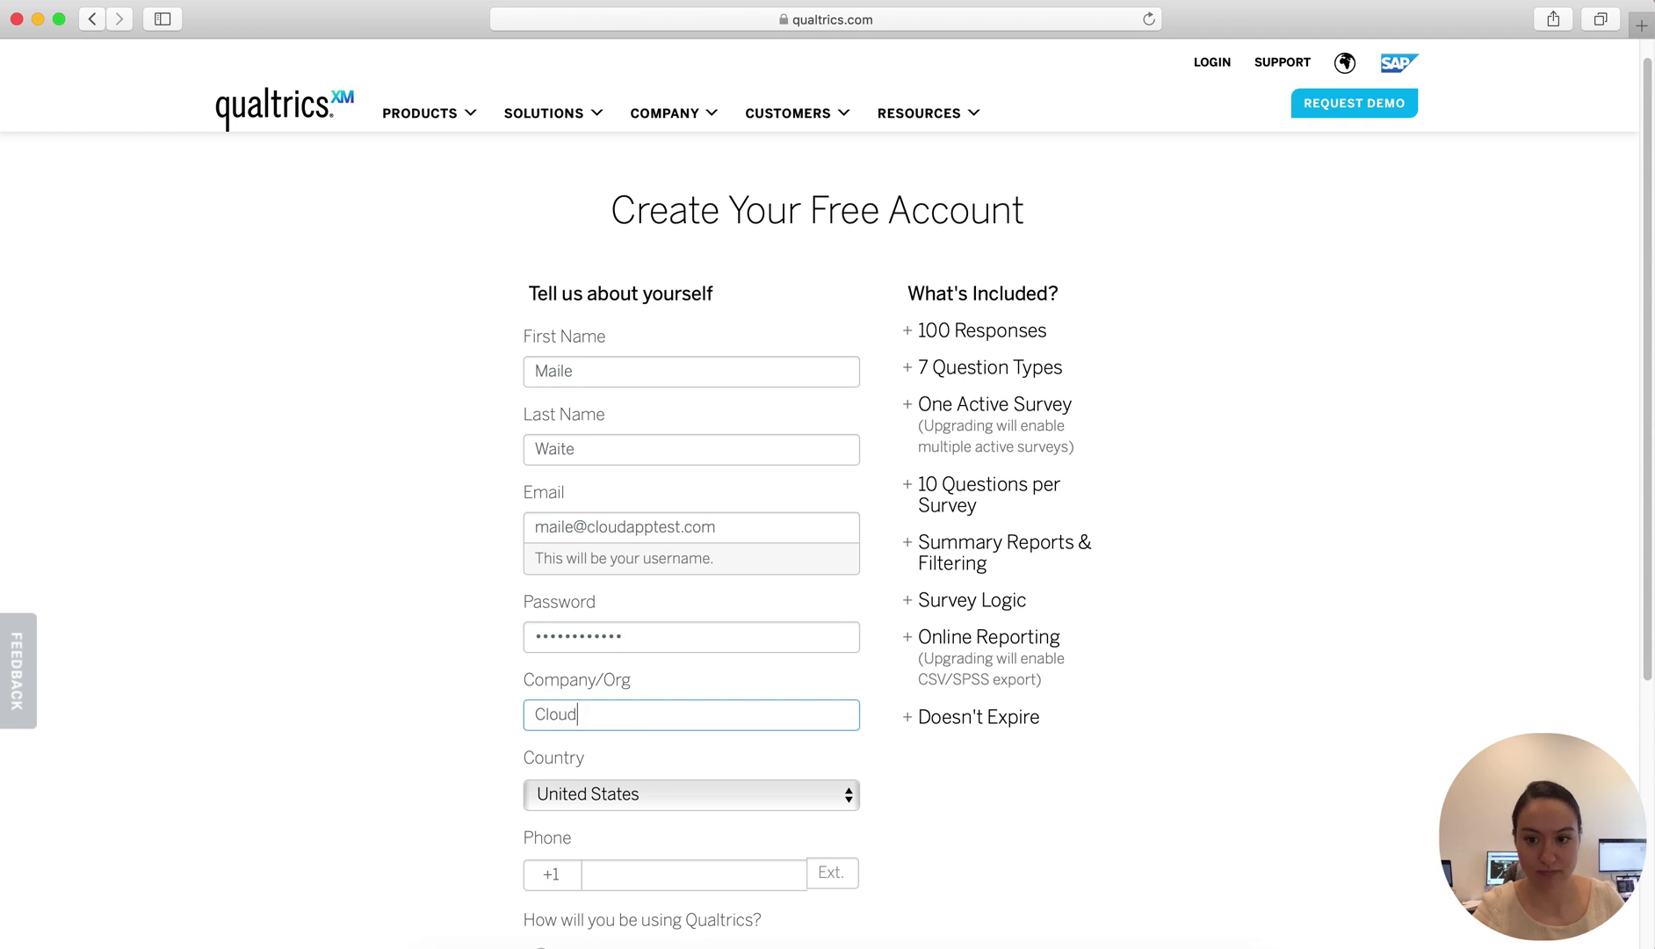
text(App)
scroll(639, 741, down, 1)
scroll(639, 742, down, 2)
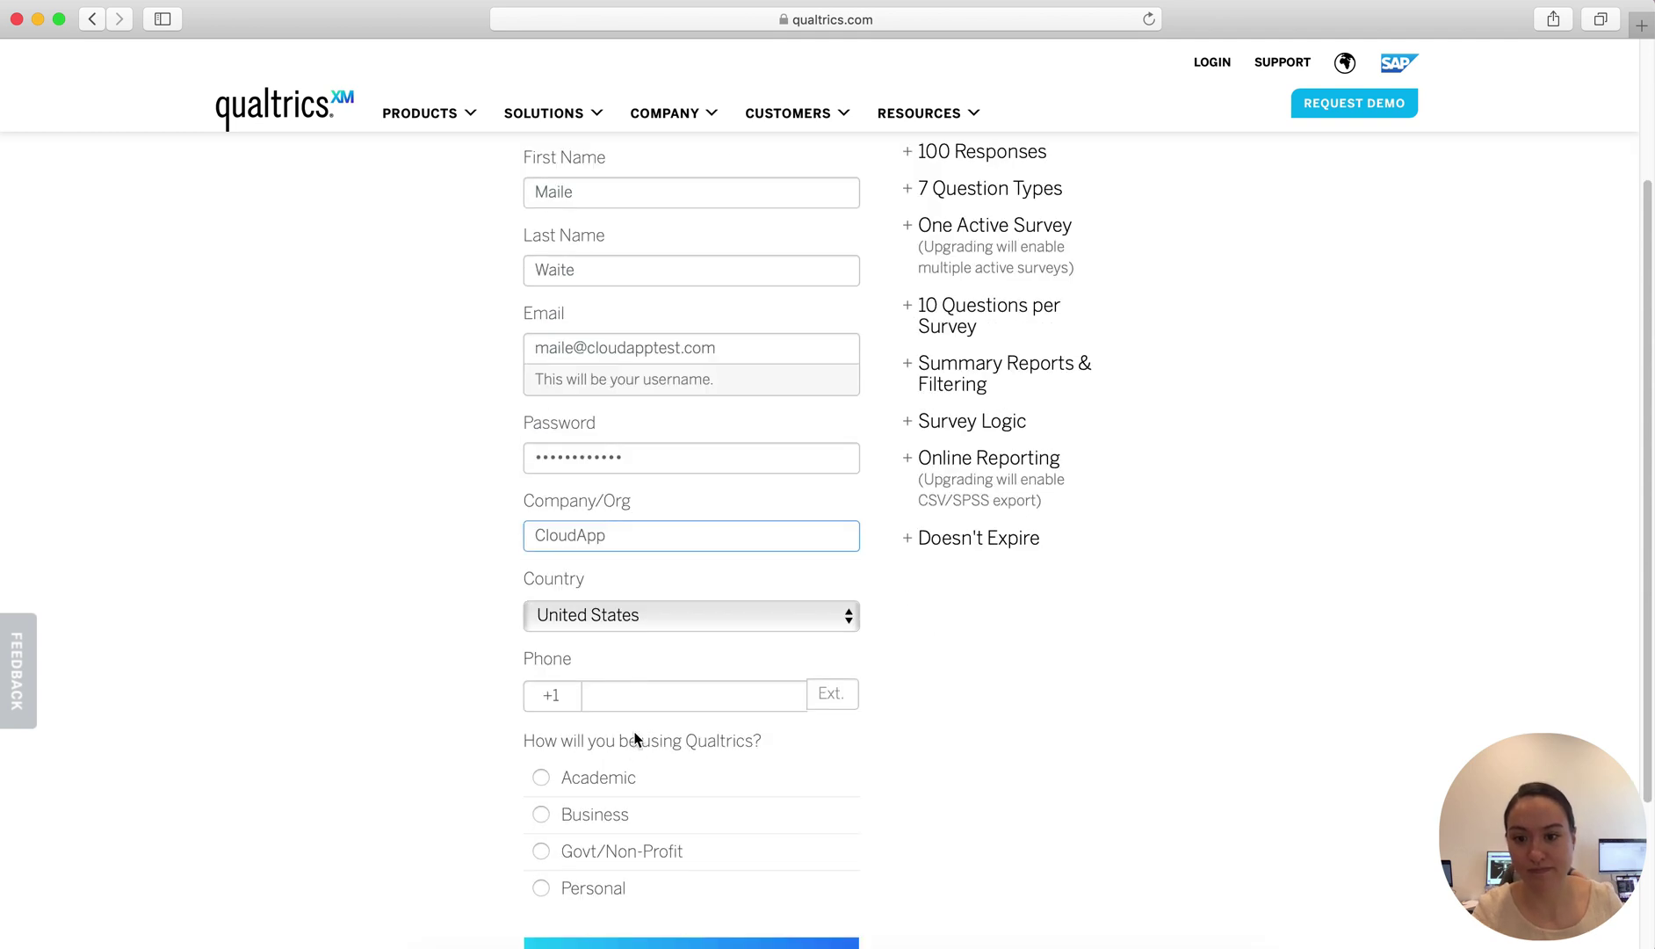
Enter a phone number, choose Business as the intended use, and create the account.
click(637, 695)
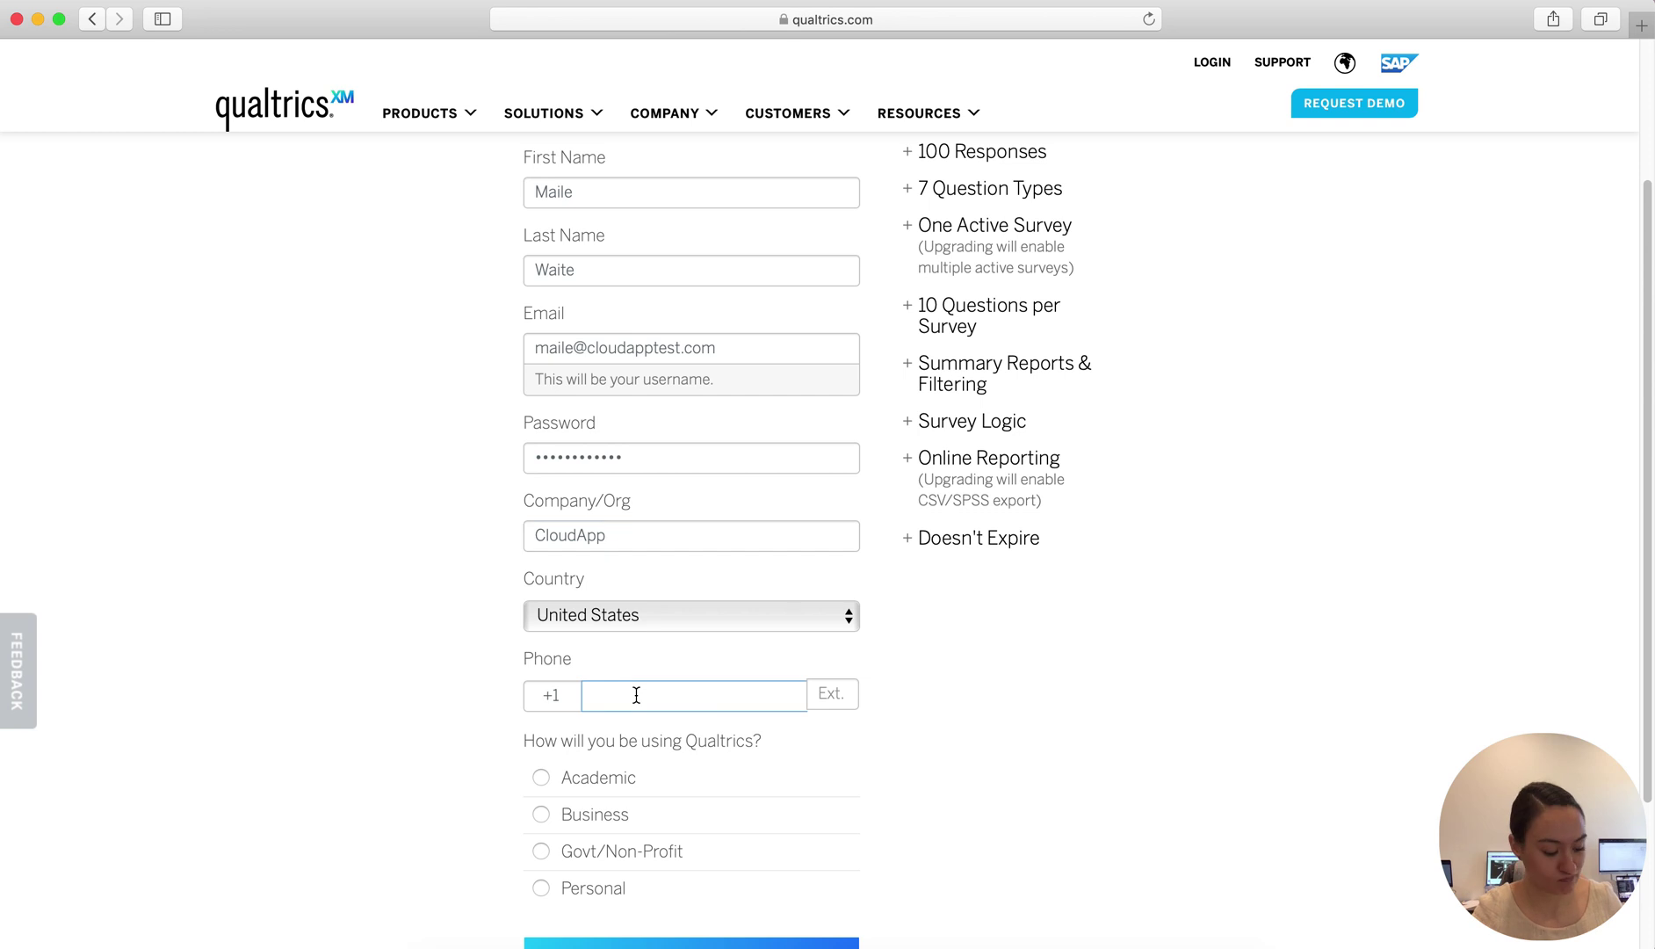
text(0056)
text(97423)
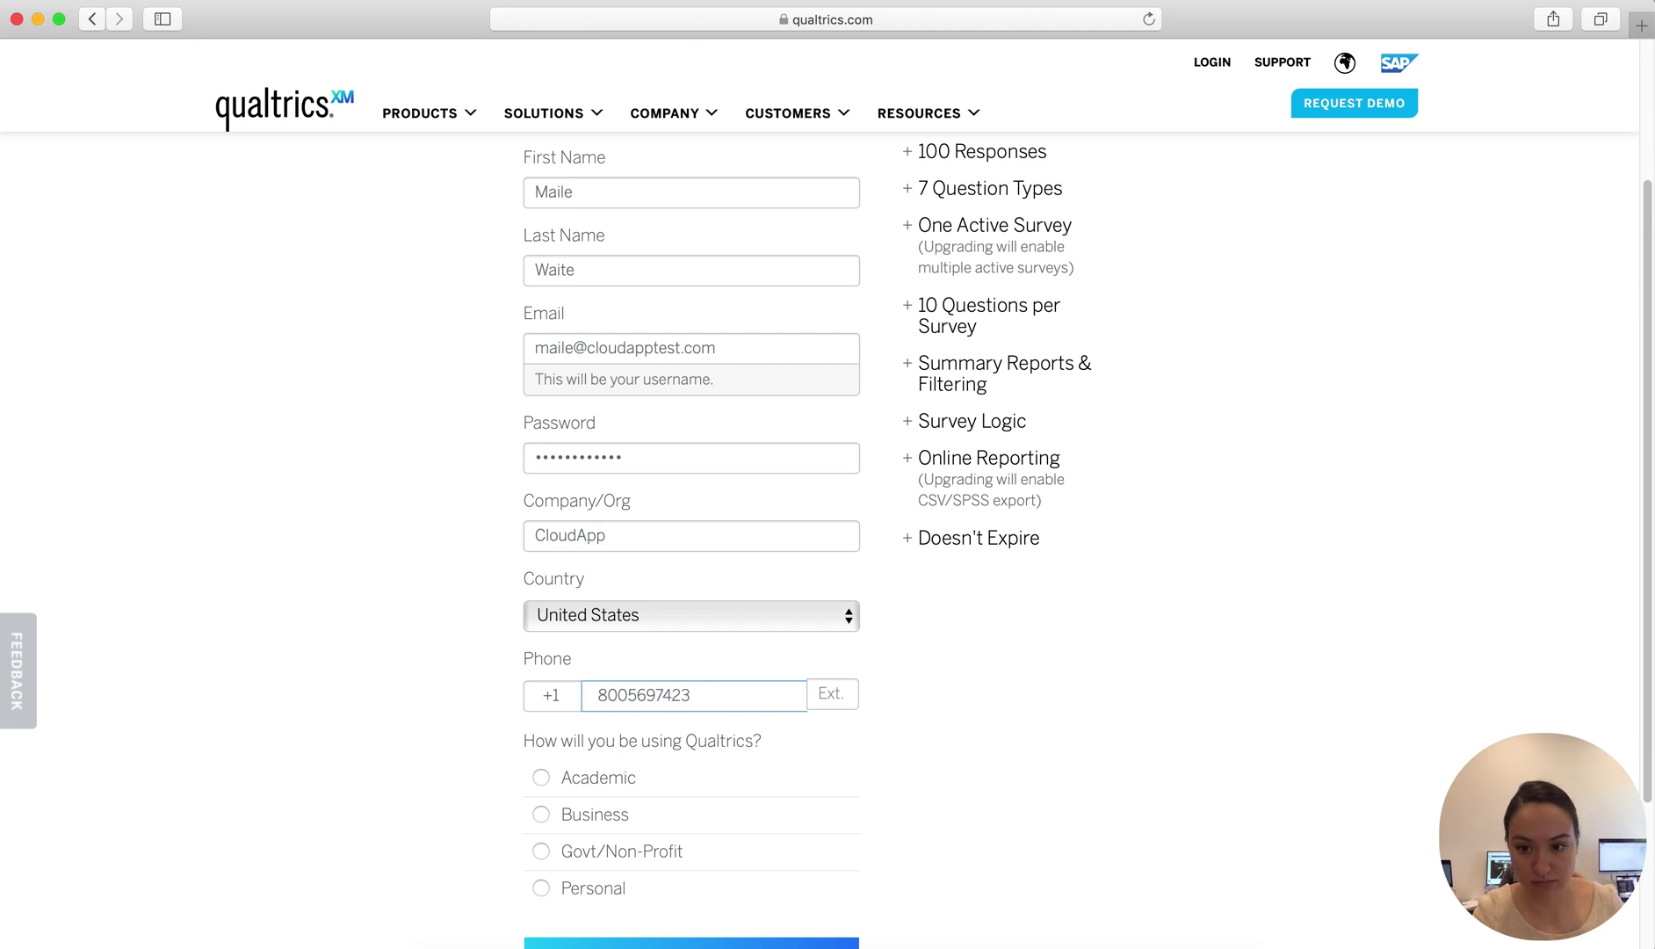
click(543, 815)
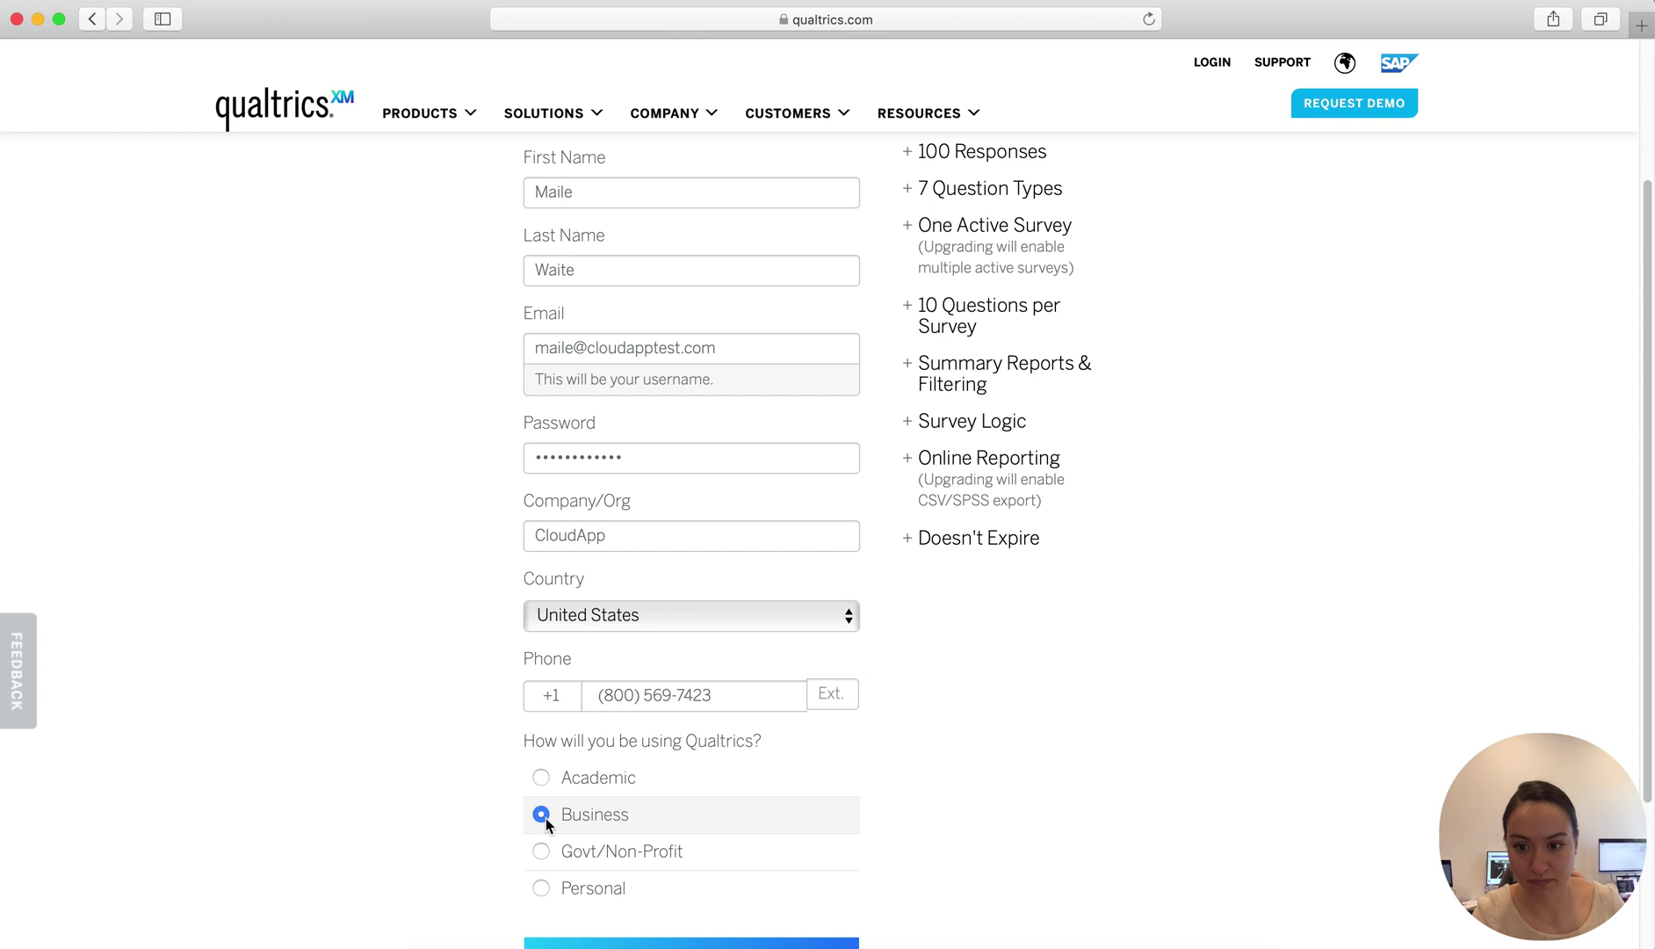
scroll(429, 816, down, 2)
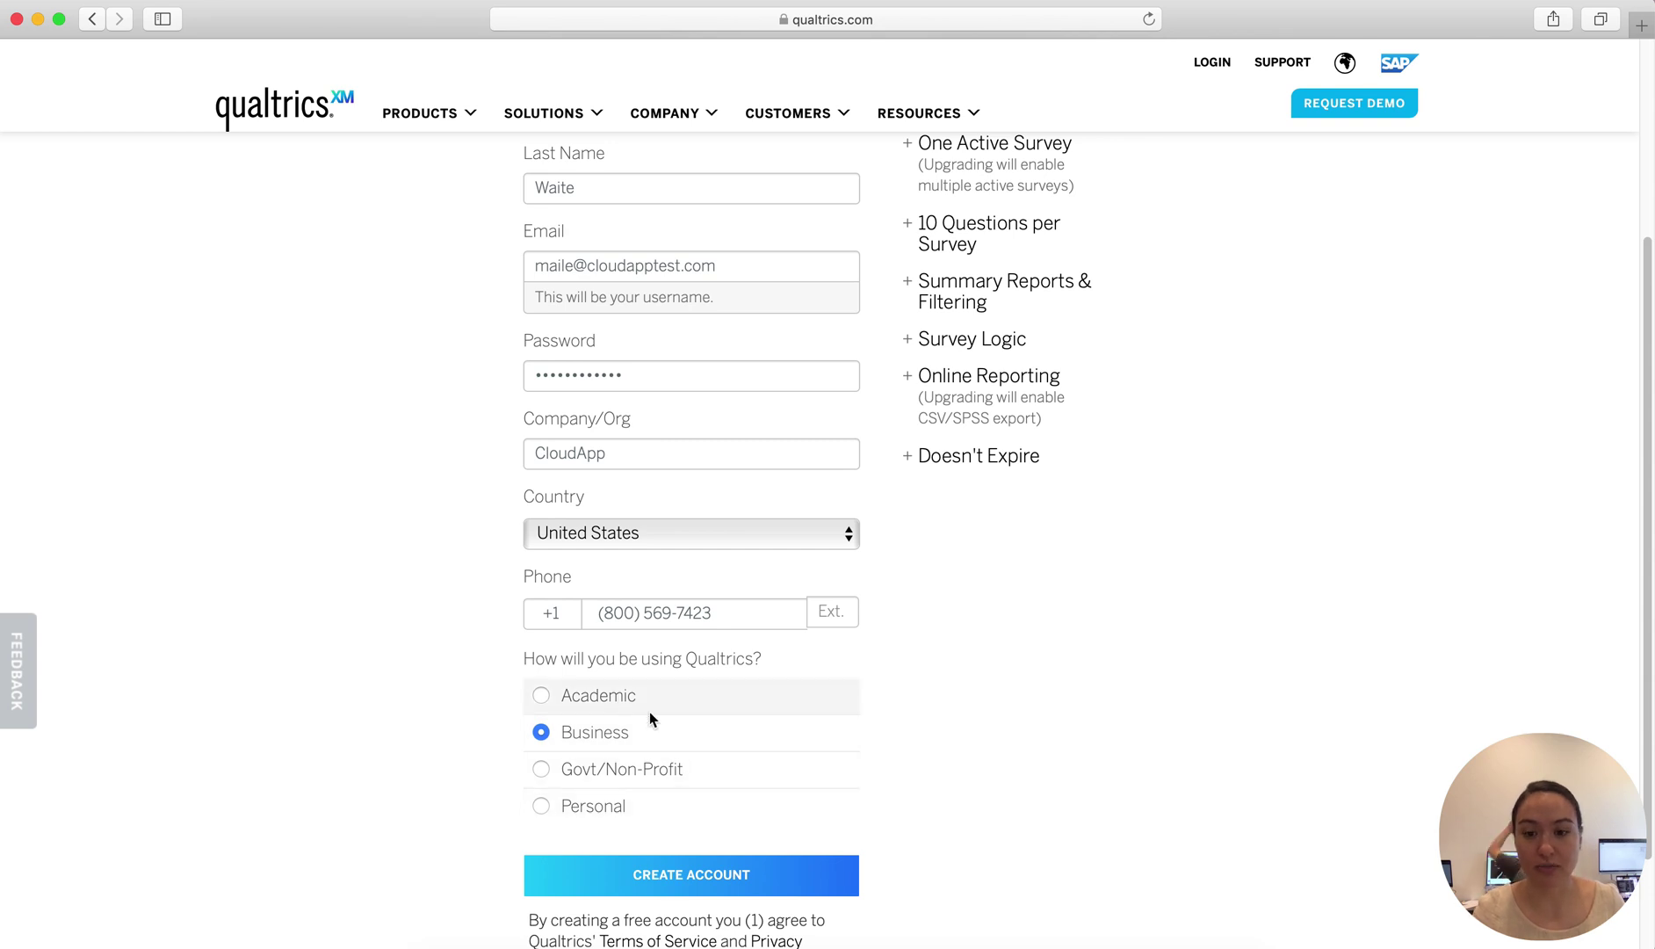
click(698, 891)
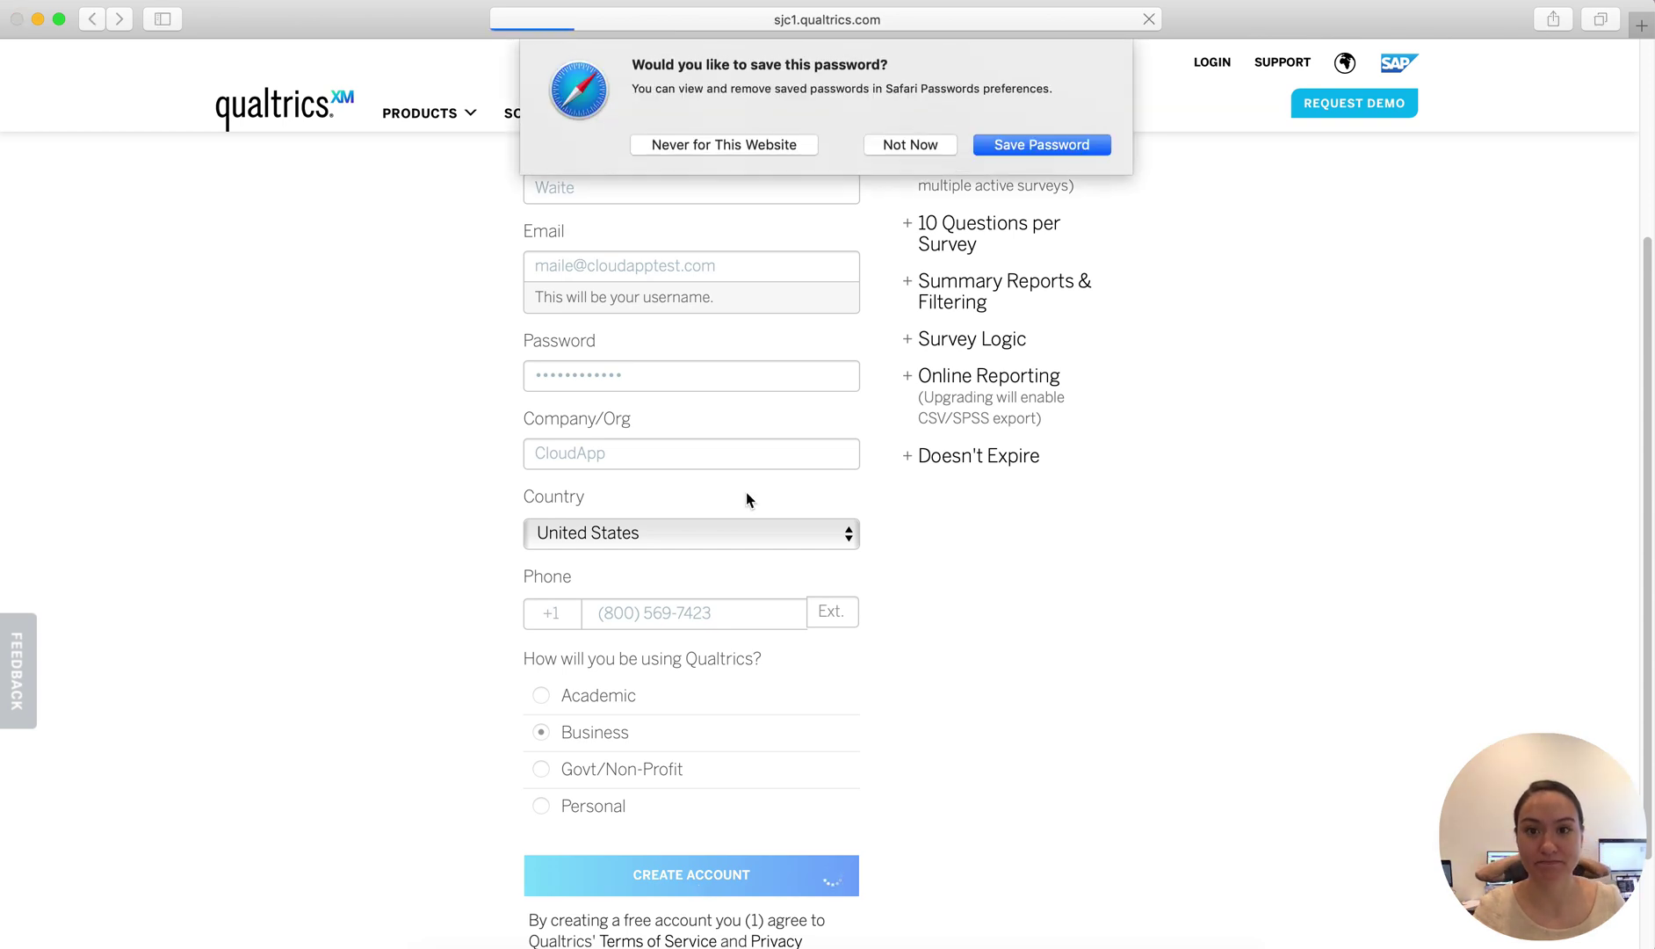
Decline Safari's password-save prompt and accept the Qualtrics Terms of Service.
click(912, 147)
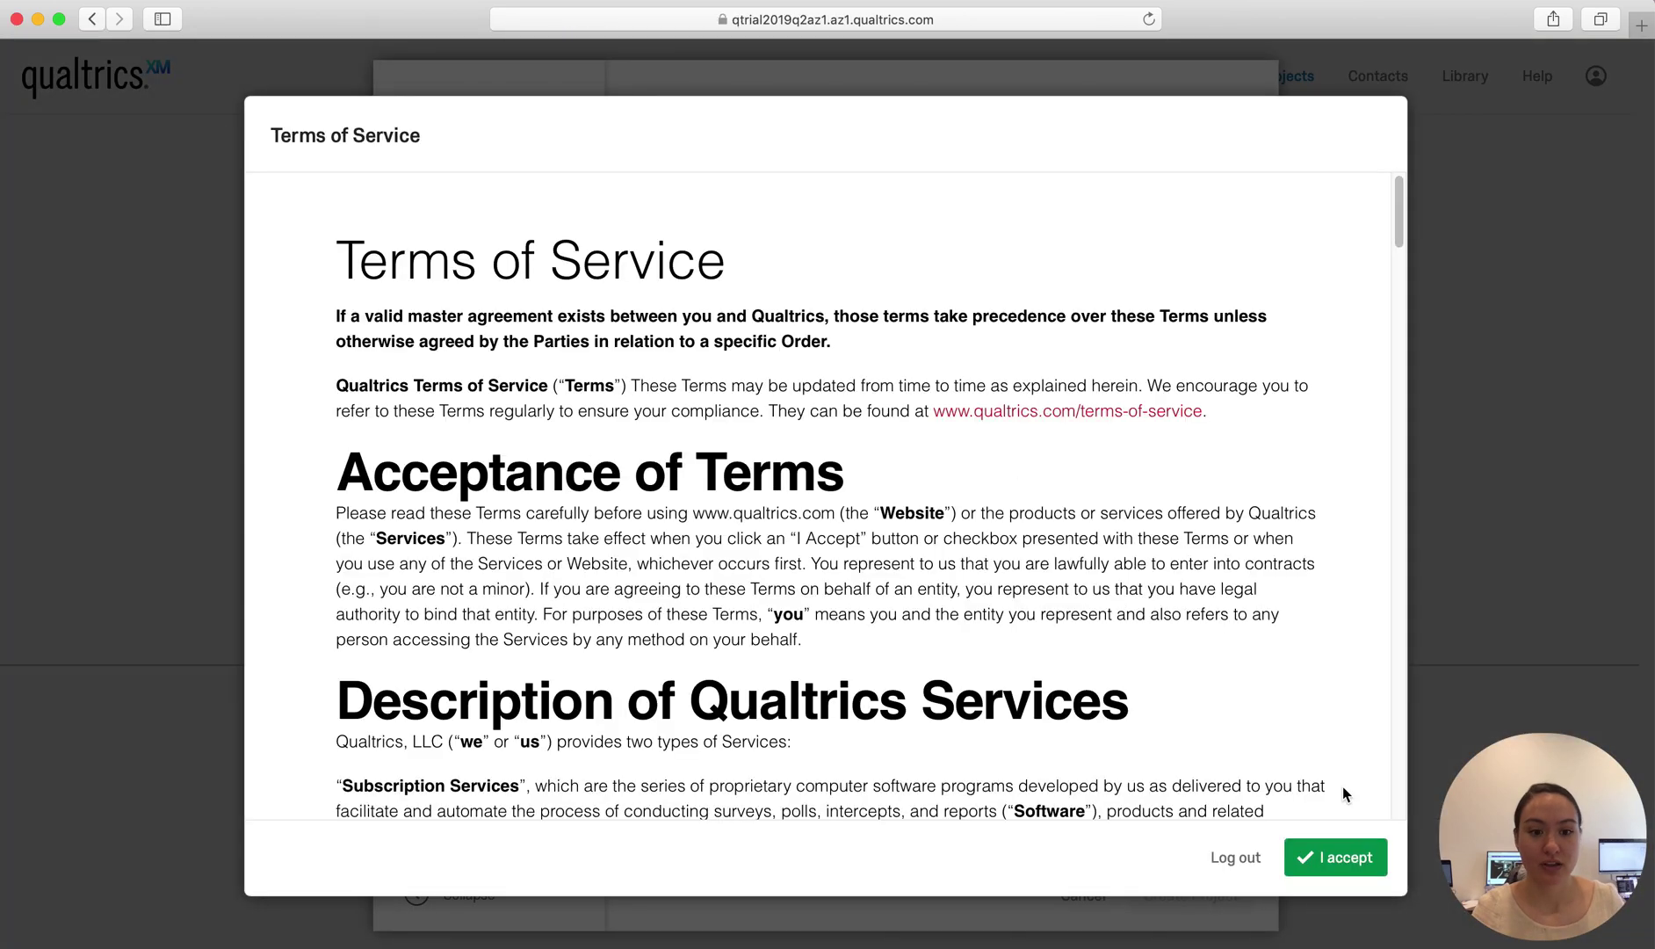
scroll(1235, 730, down, 5)
click(1360, 869)
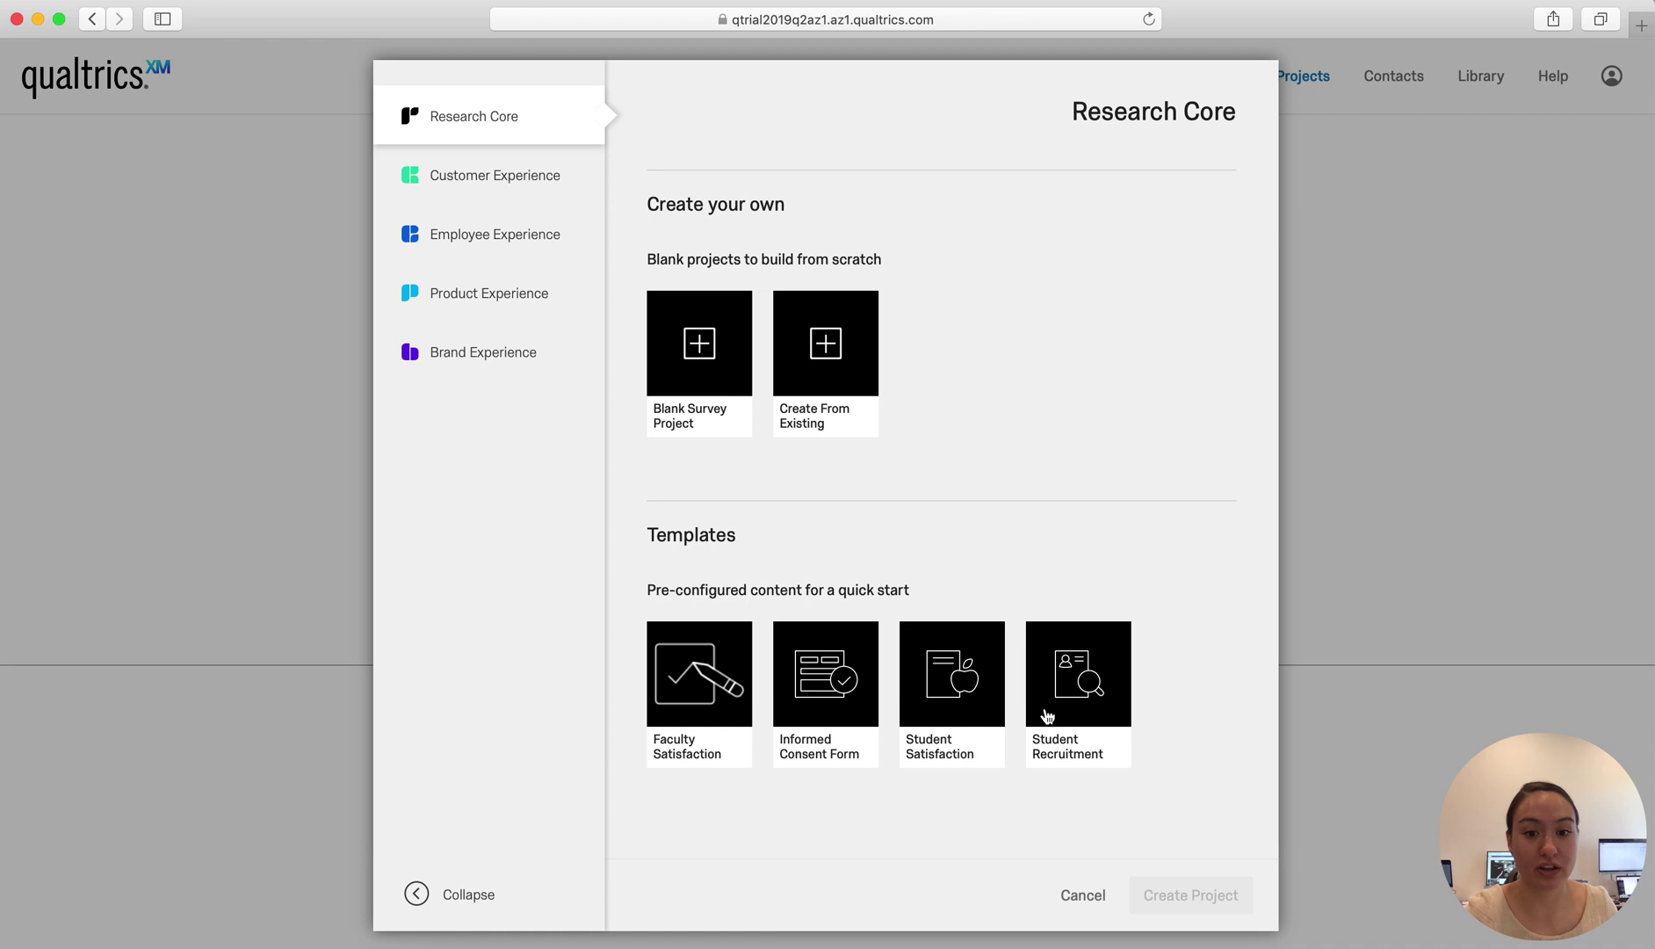
Choose Blank Survey Project, name it 'Test Project', and create it.
click(714, 356)
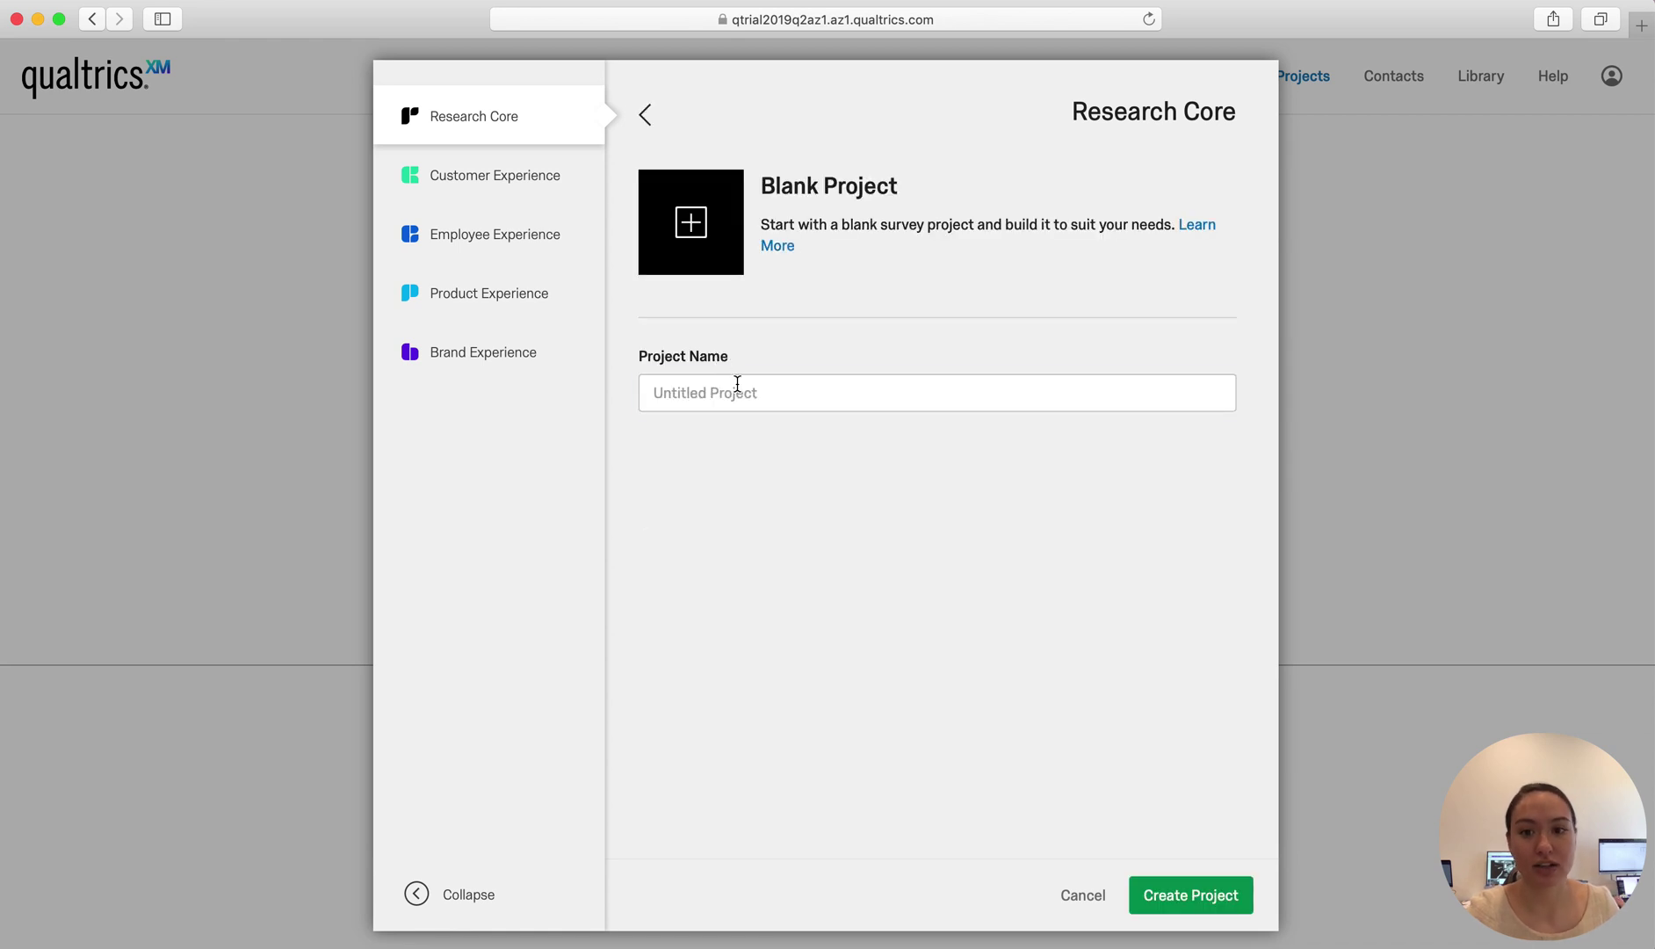
click(736, 384)
text(Test )
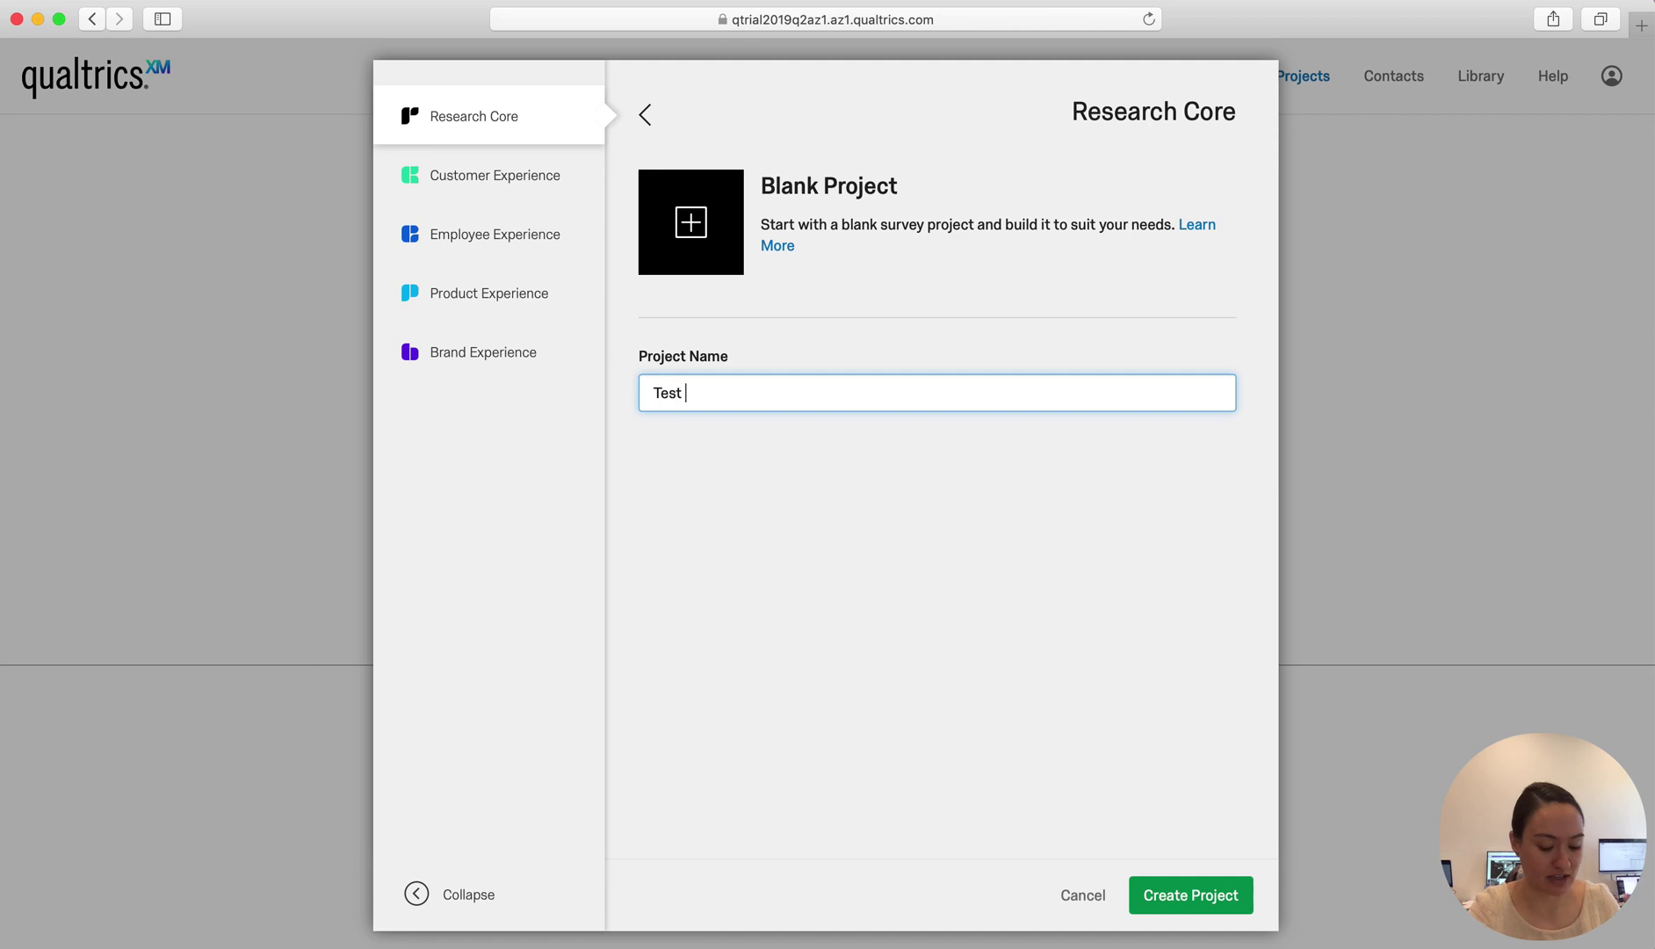
text(Project)
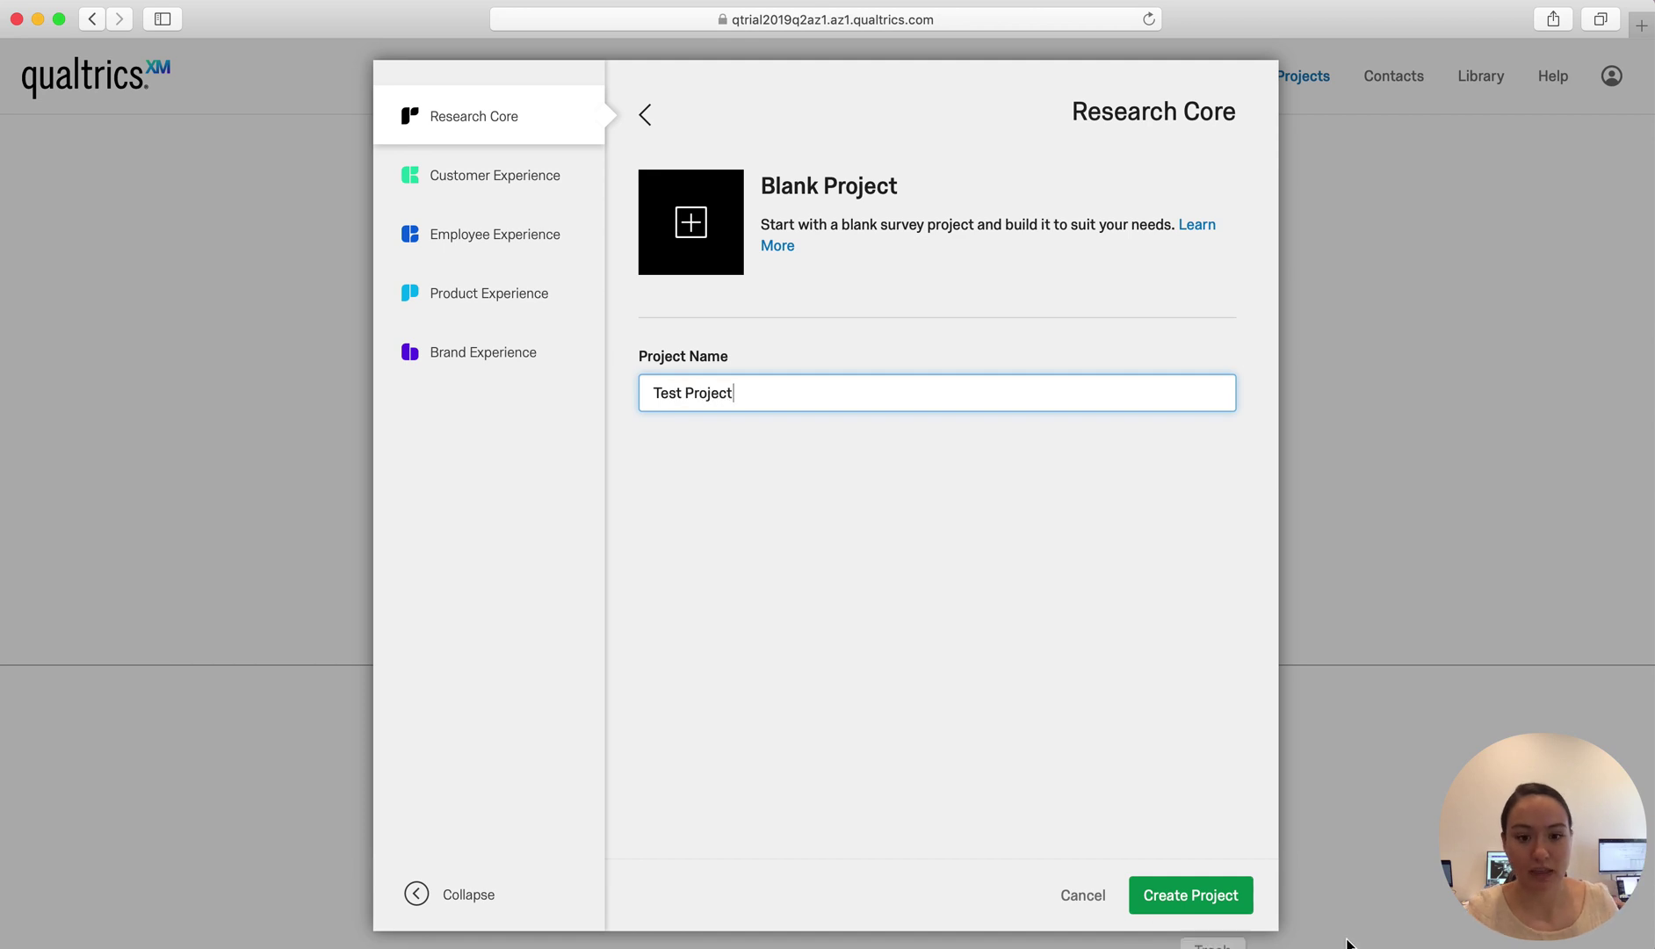
click(1216, 906)
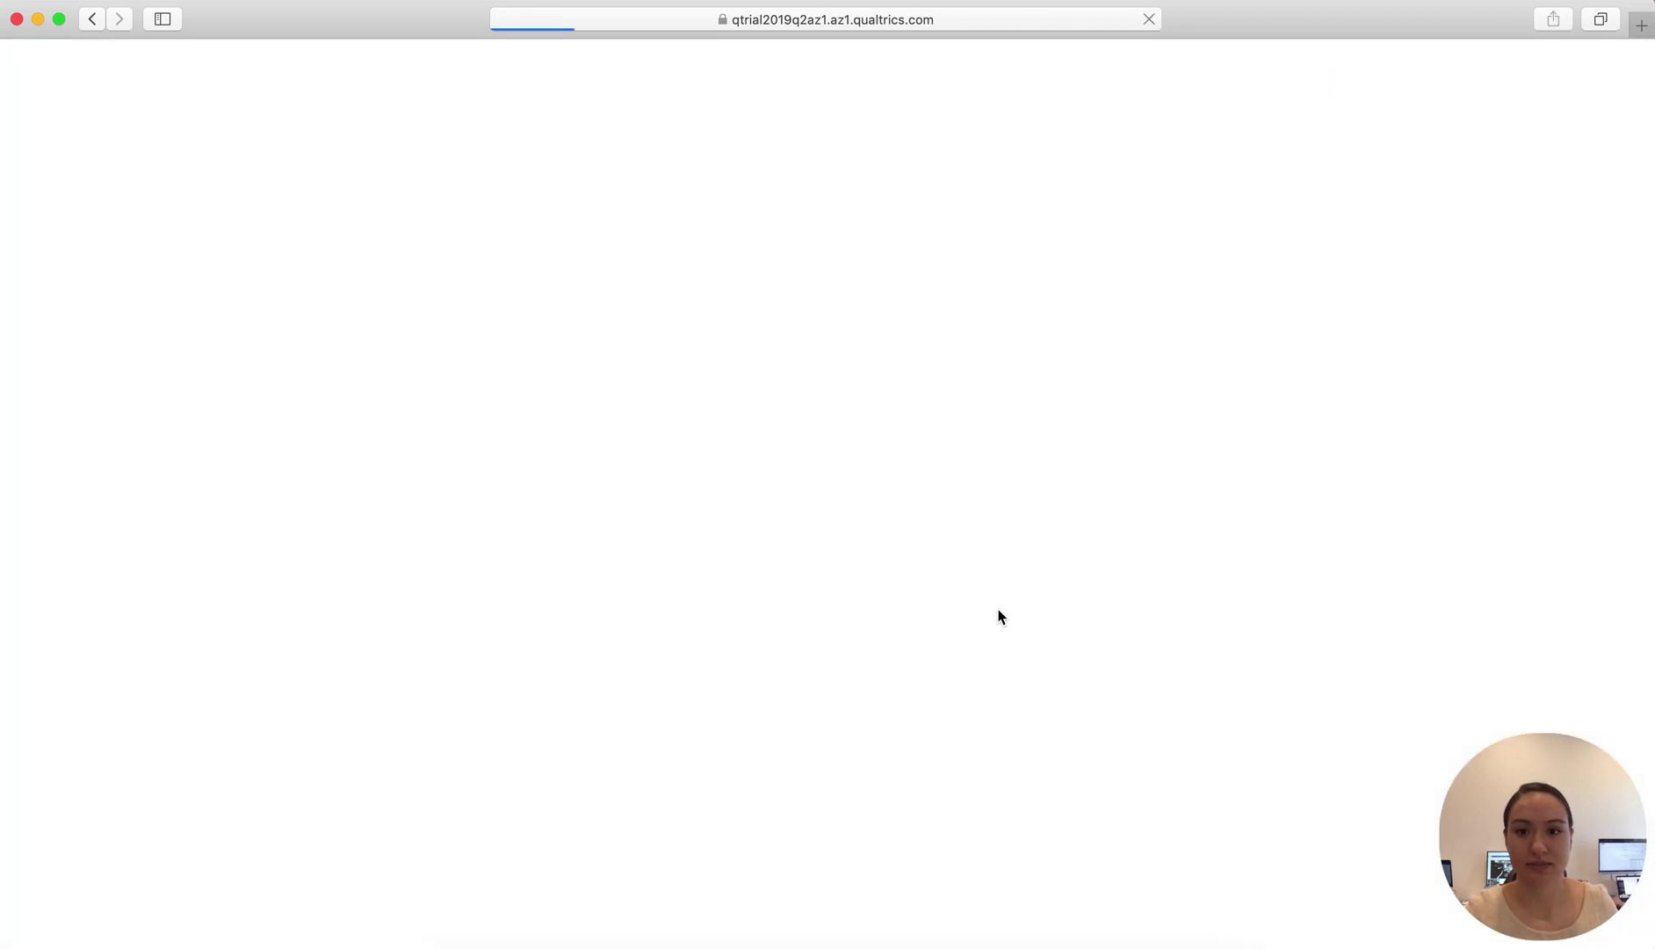
scroll(628, 467, down, 1)
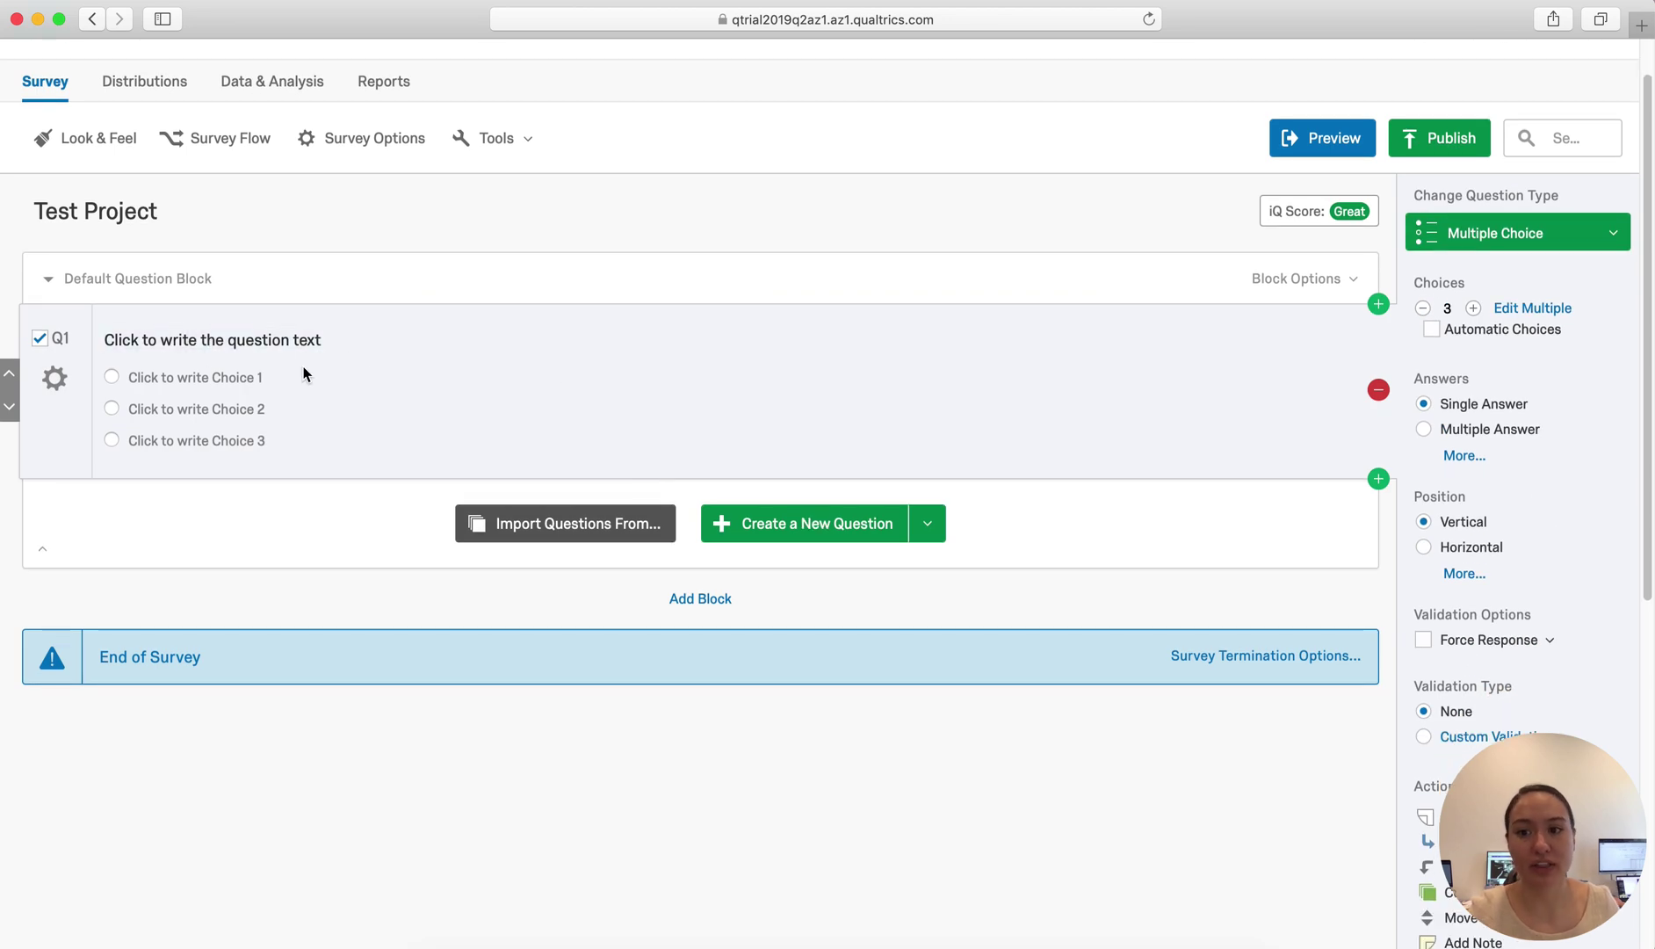
click(1567, 233)
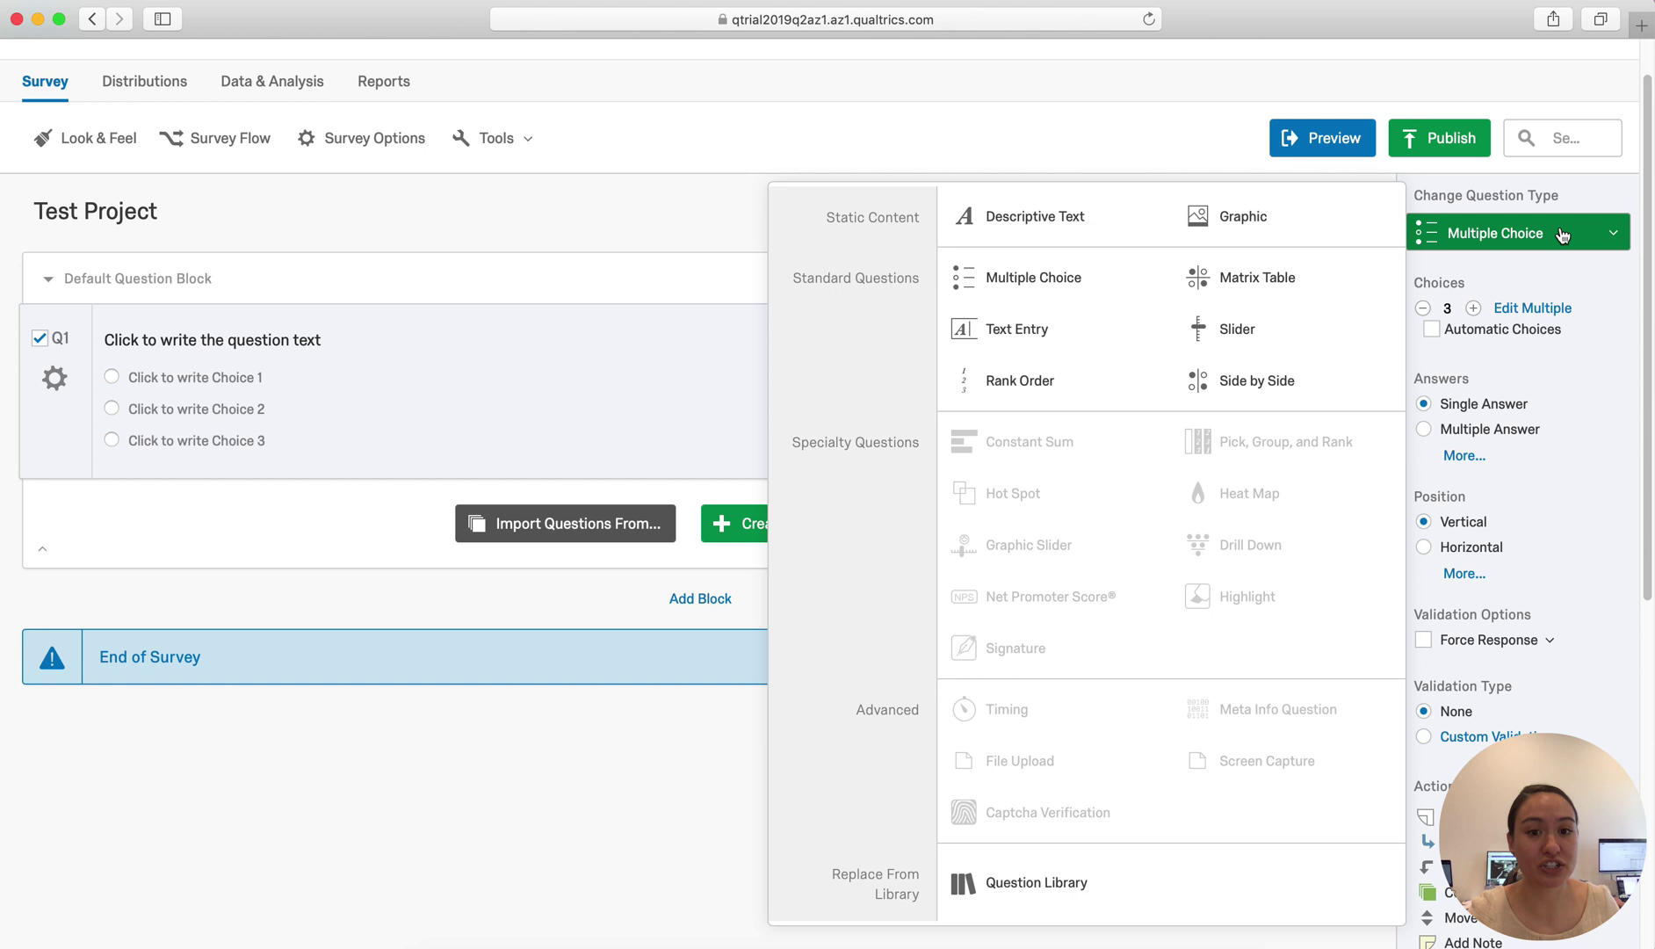
click(1579, 282)
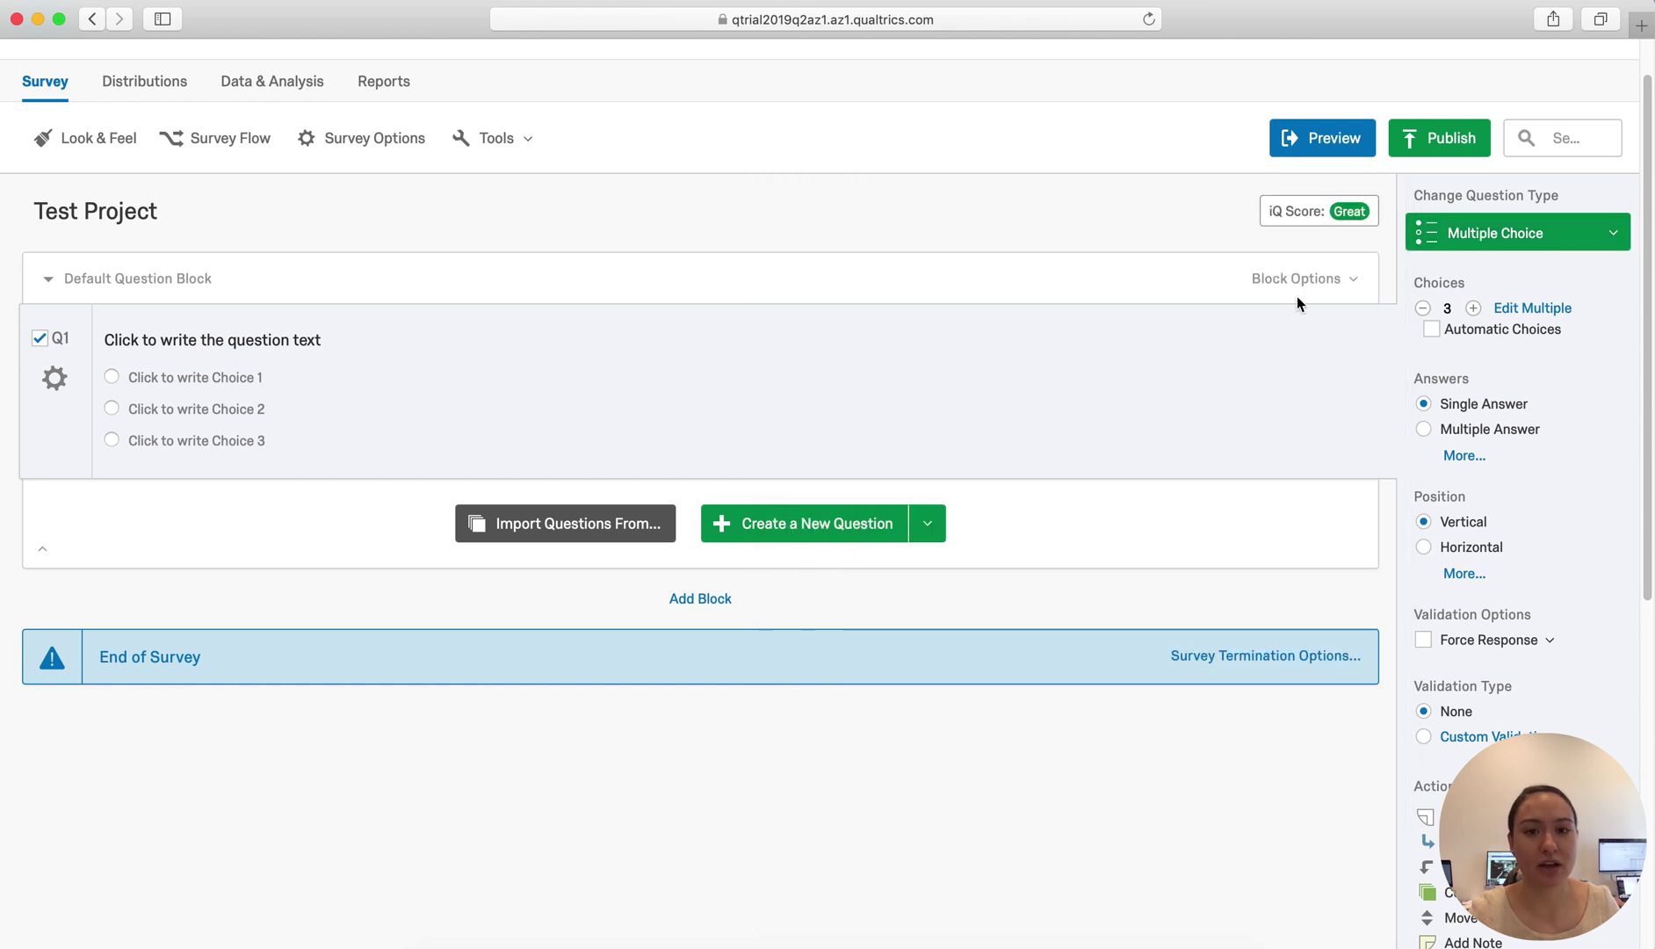
scroll(1527, 381, down, 2)
scroll(1526, 379, down, 2)
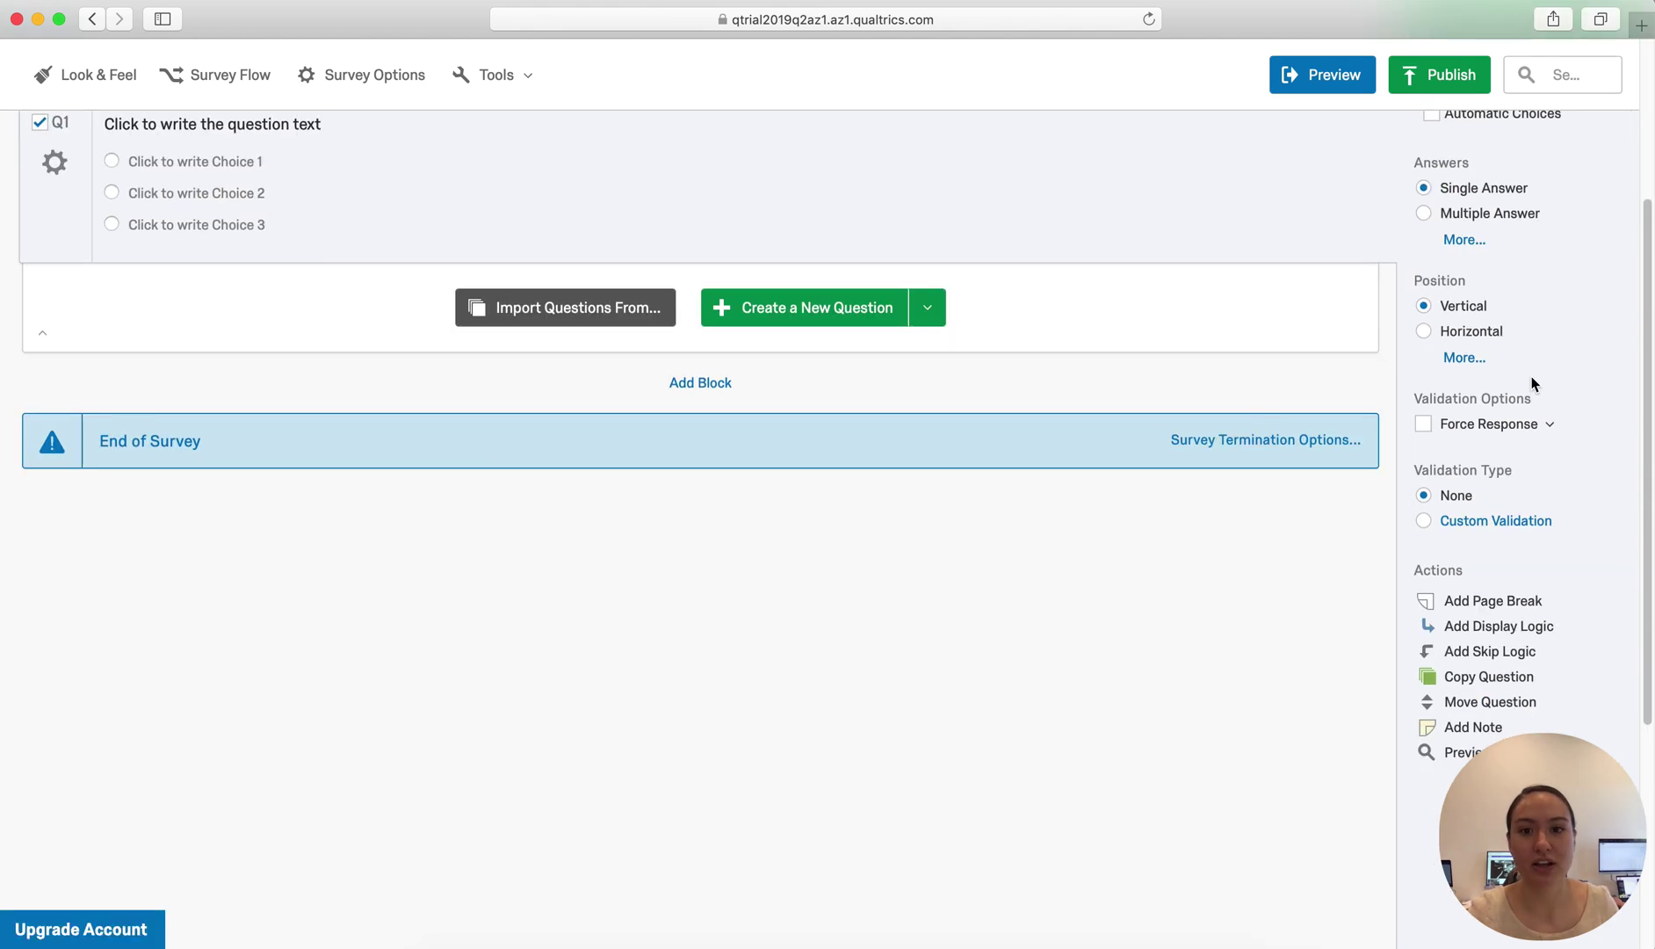
scroll(1532, 383, up, 5)
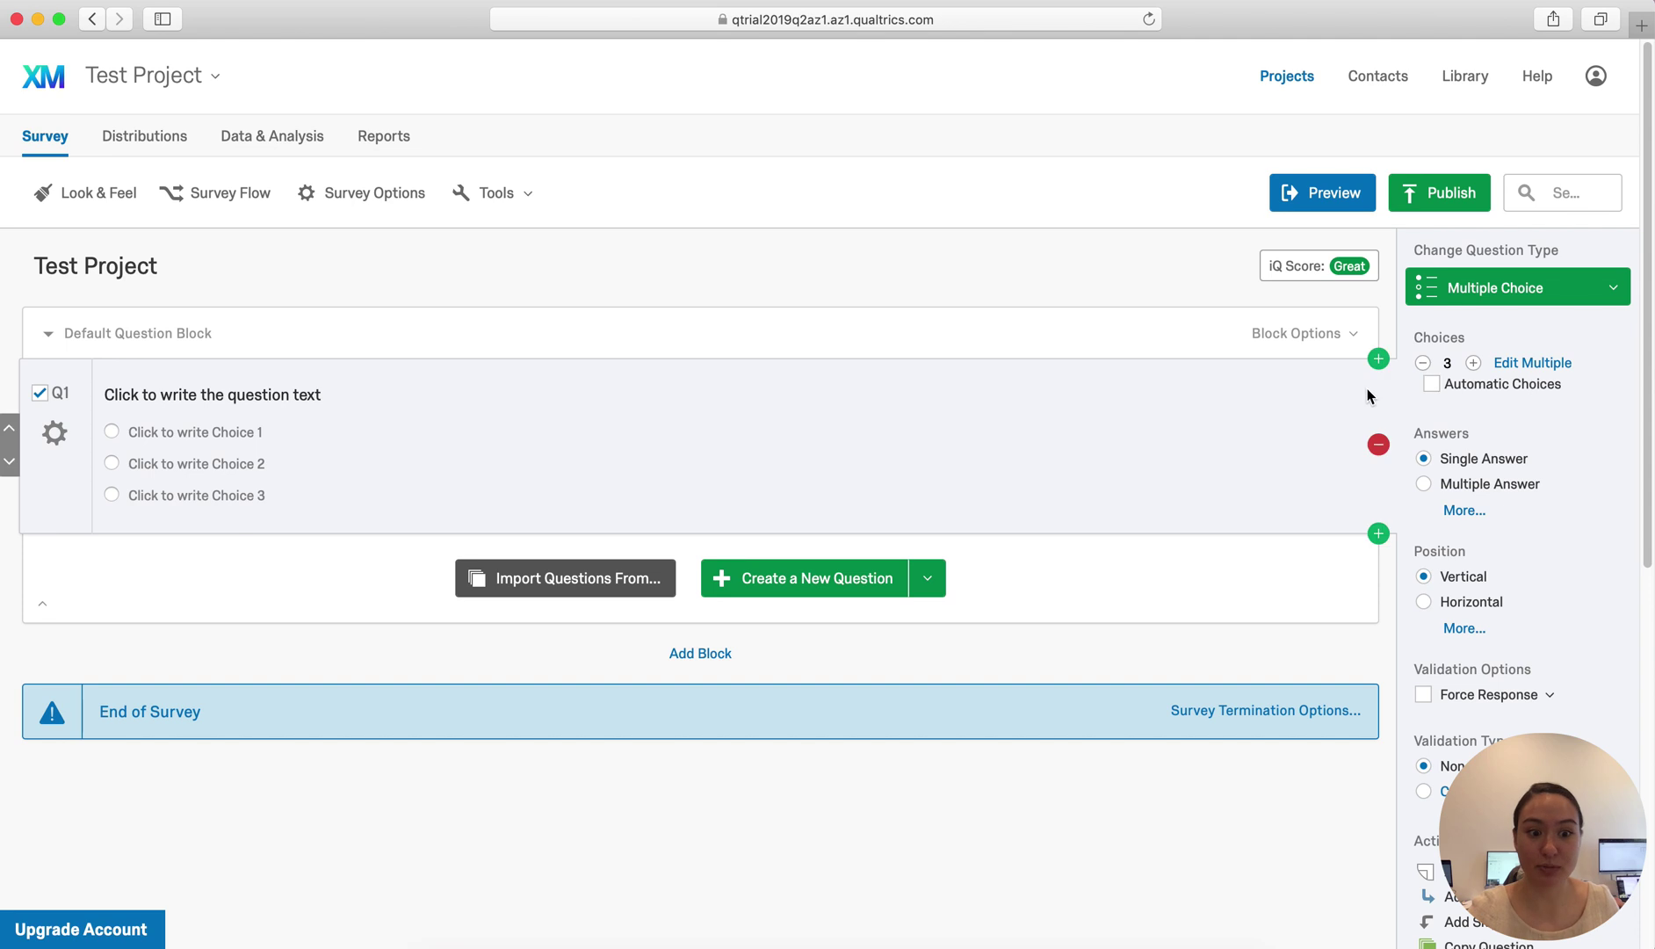
Leave Look & Feel unchanged and view Test Project's Distributions, with Email as the default.
click(93, 193)
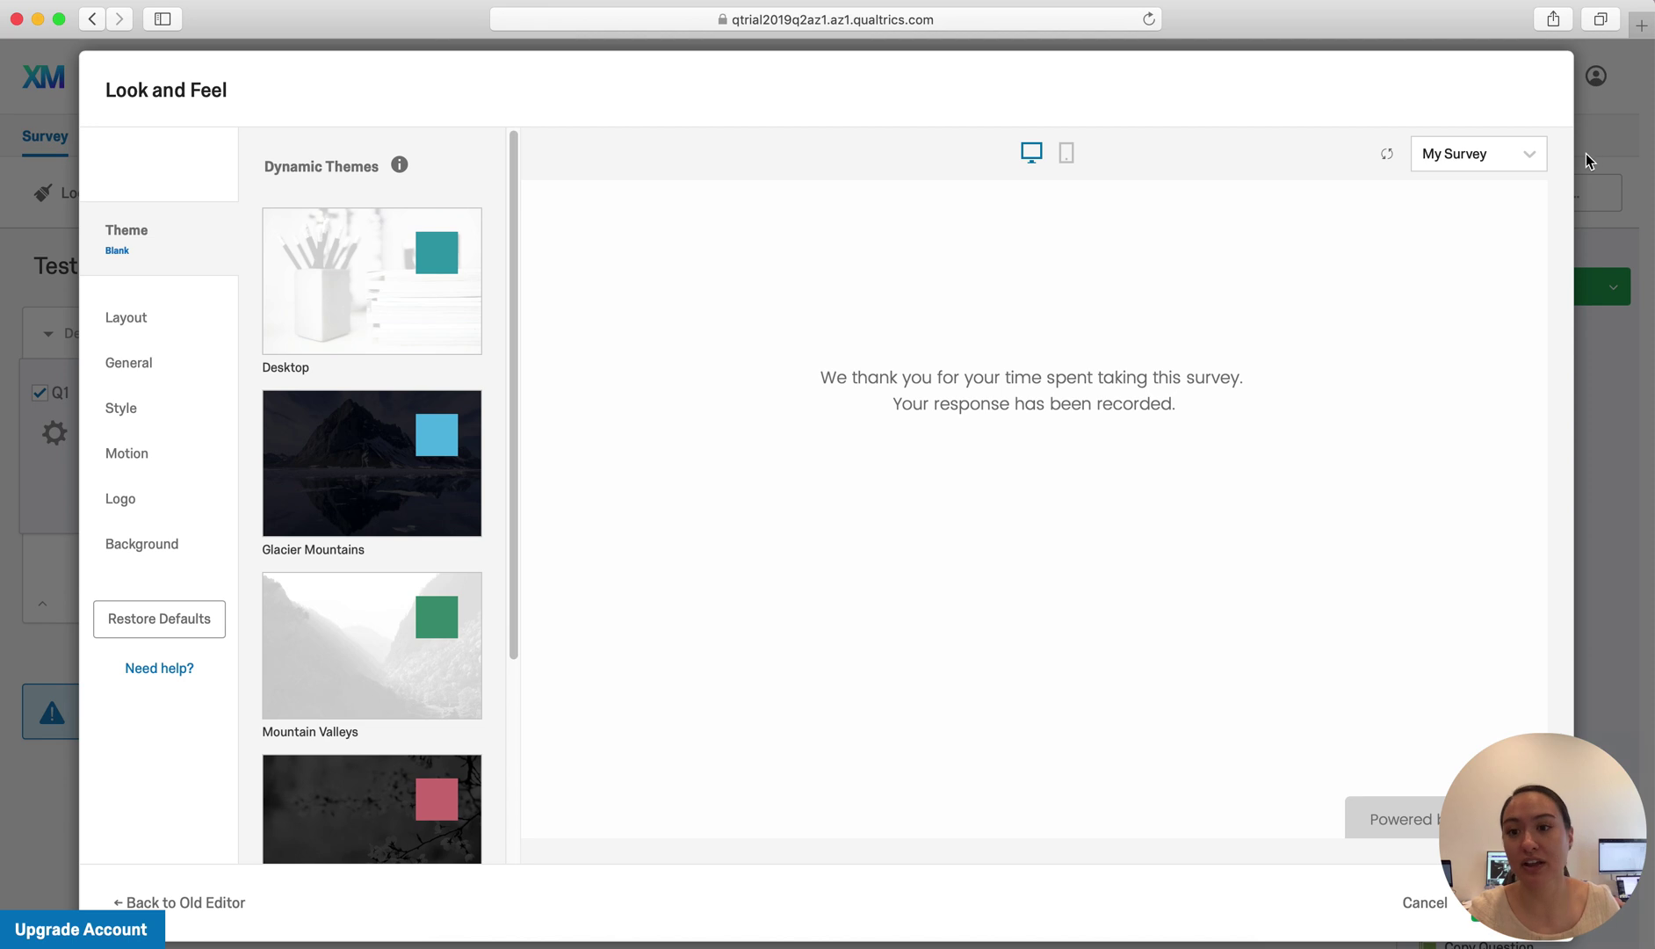
click(1403, 904)
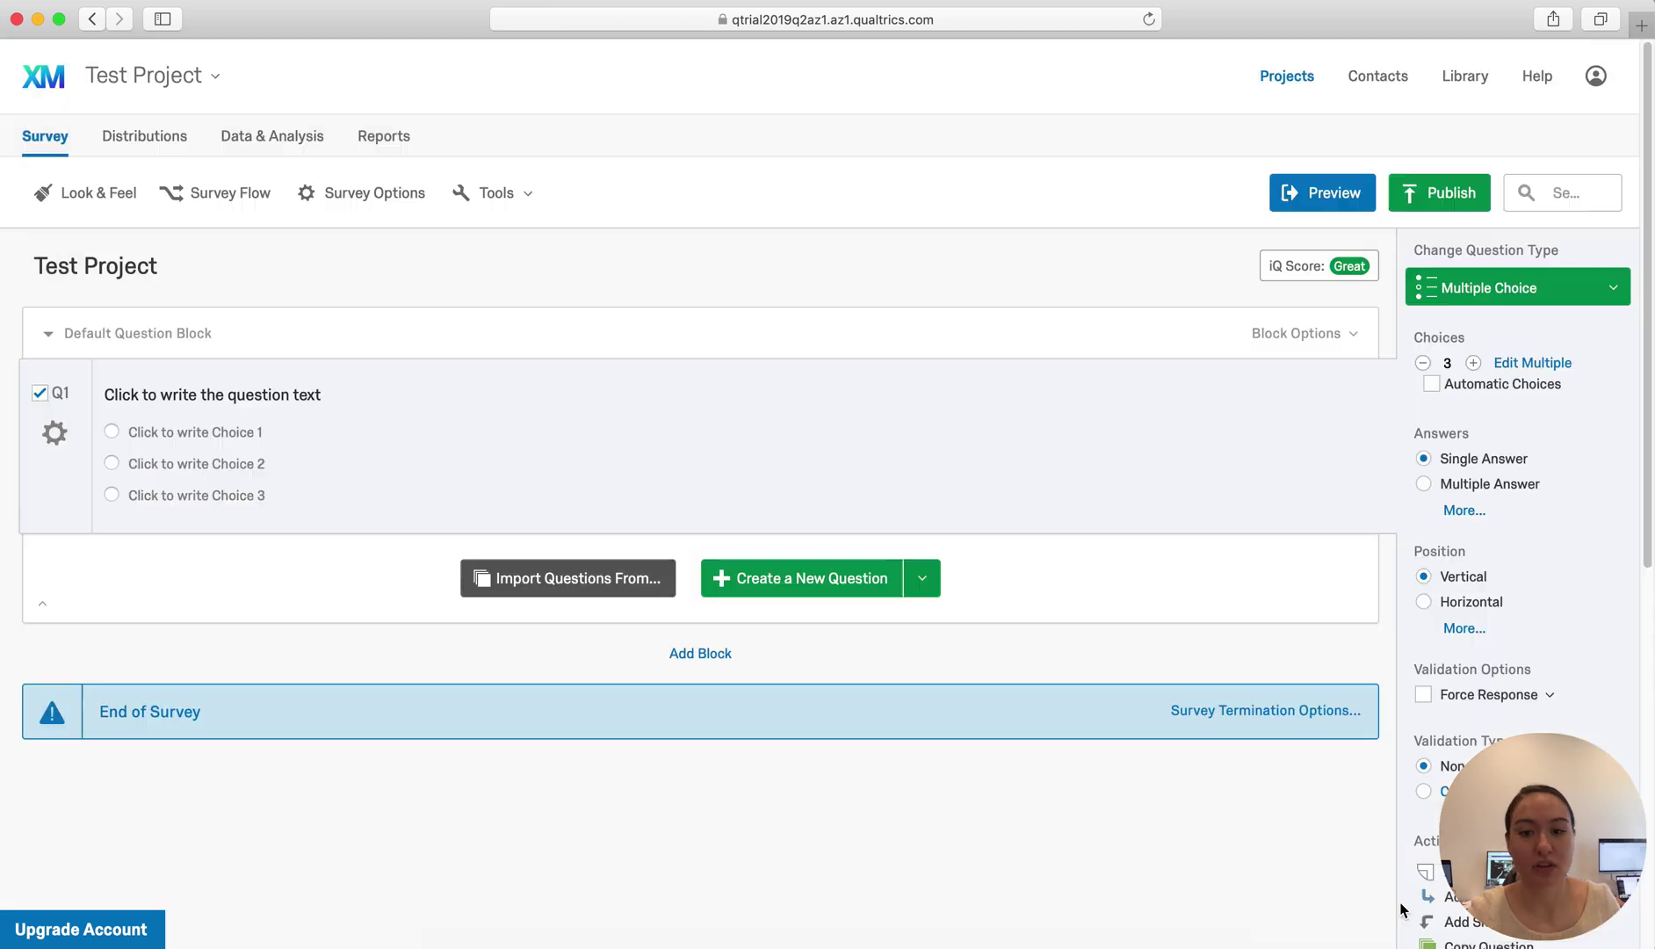
click(162, 148)
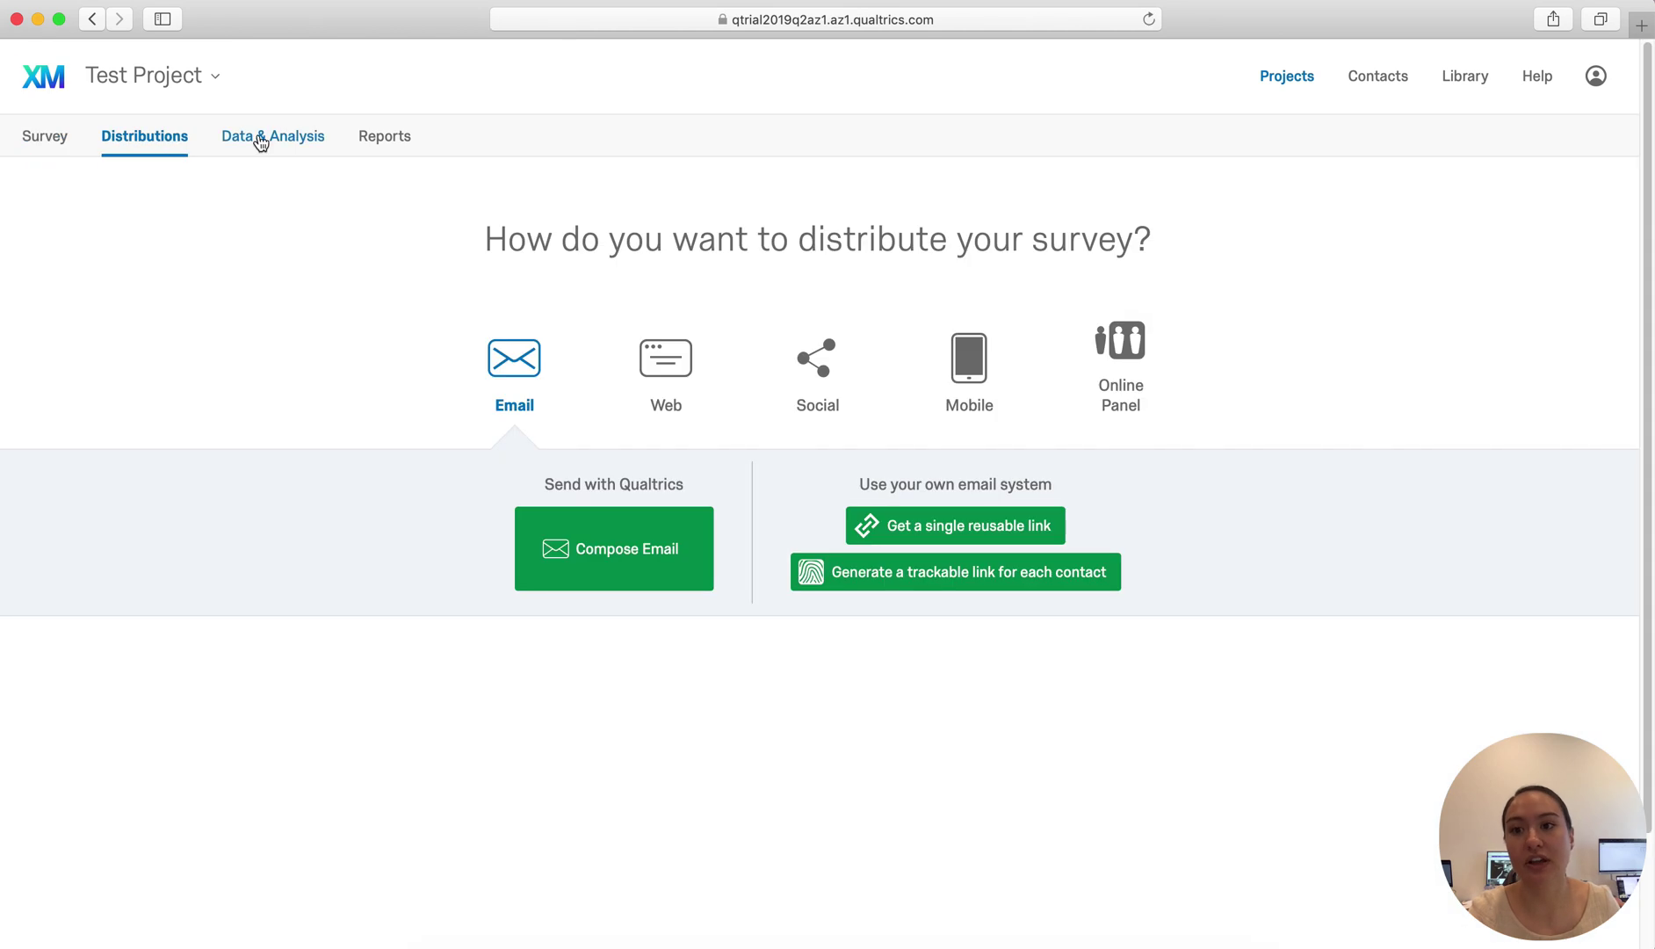
Visit Data & Analysis briefly, then return to the Survey editor tab.
click(44, 137)
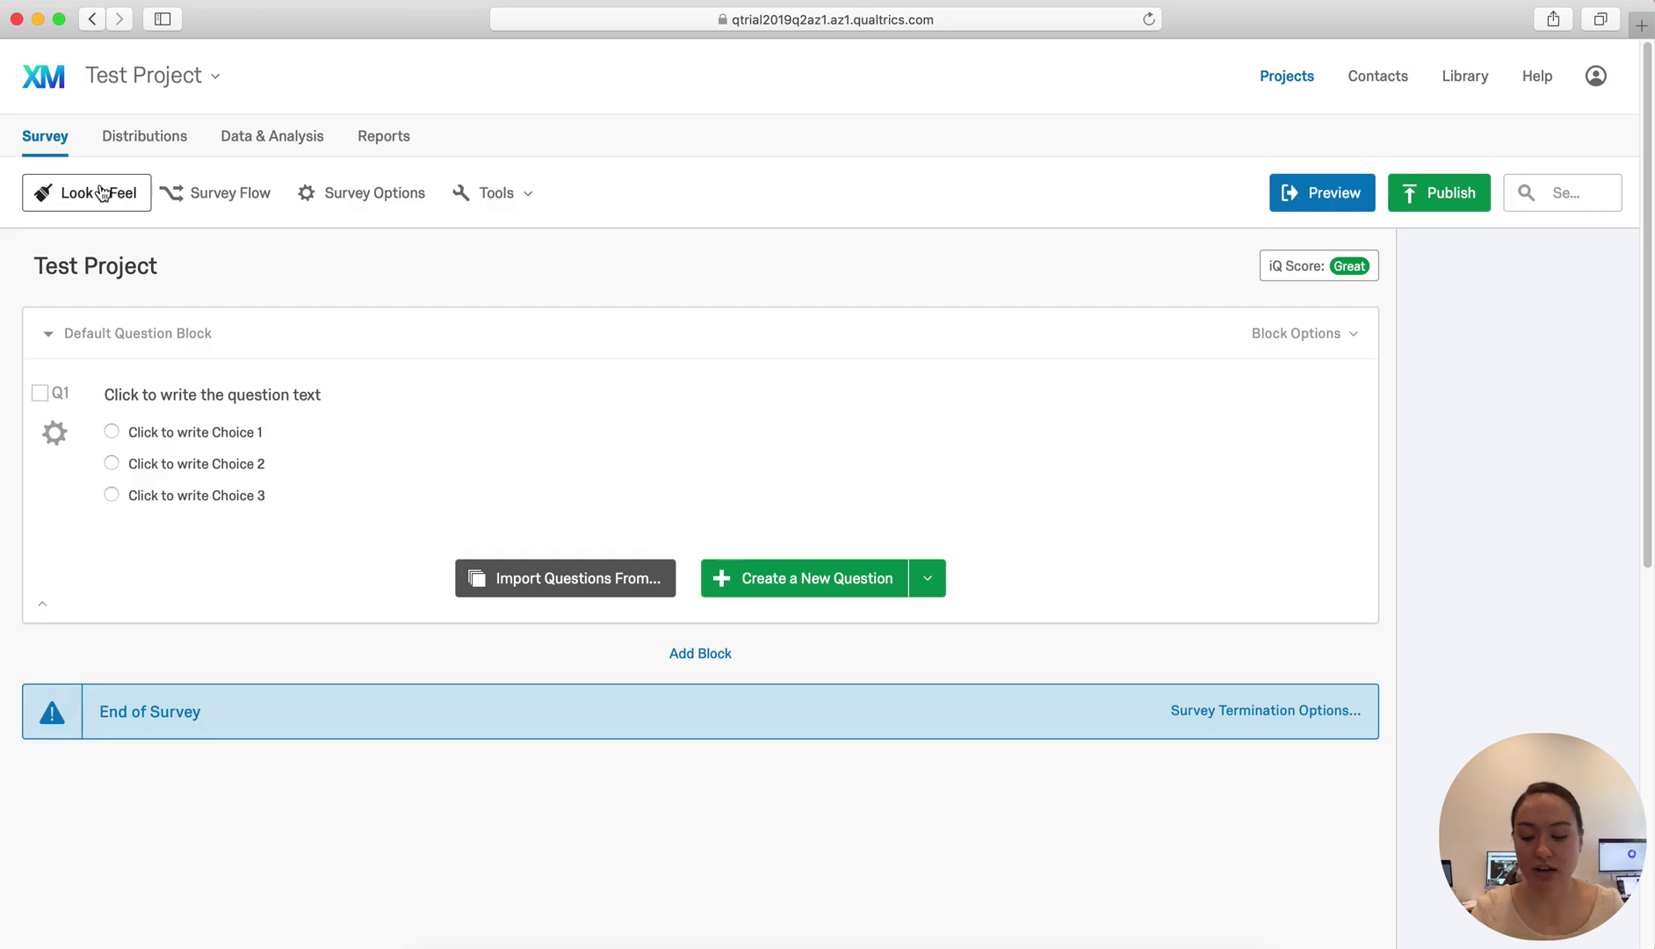
click(279, 142)
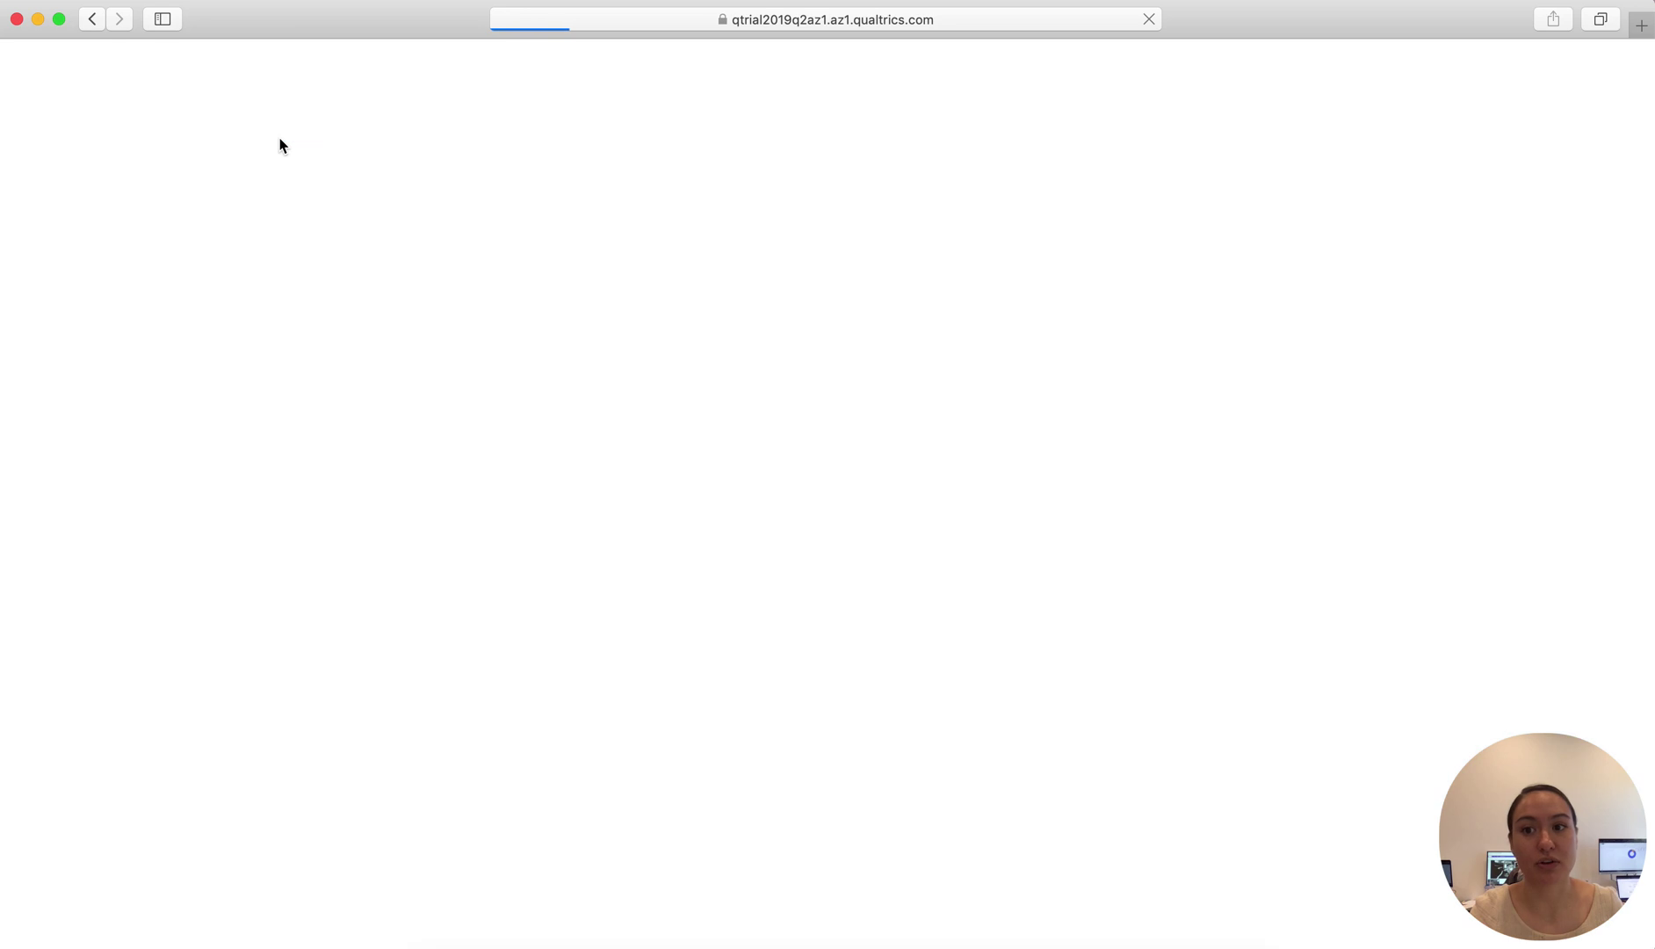
click(41, 137)
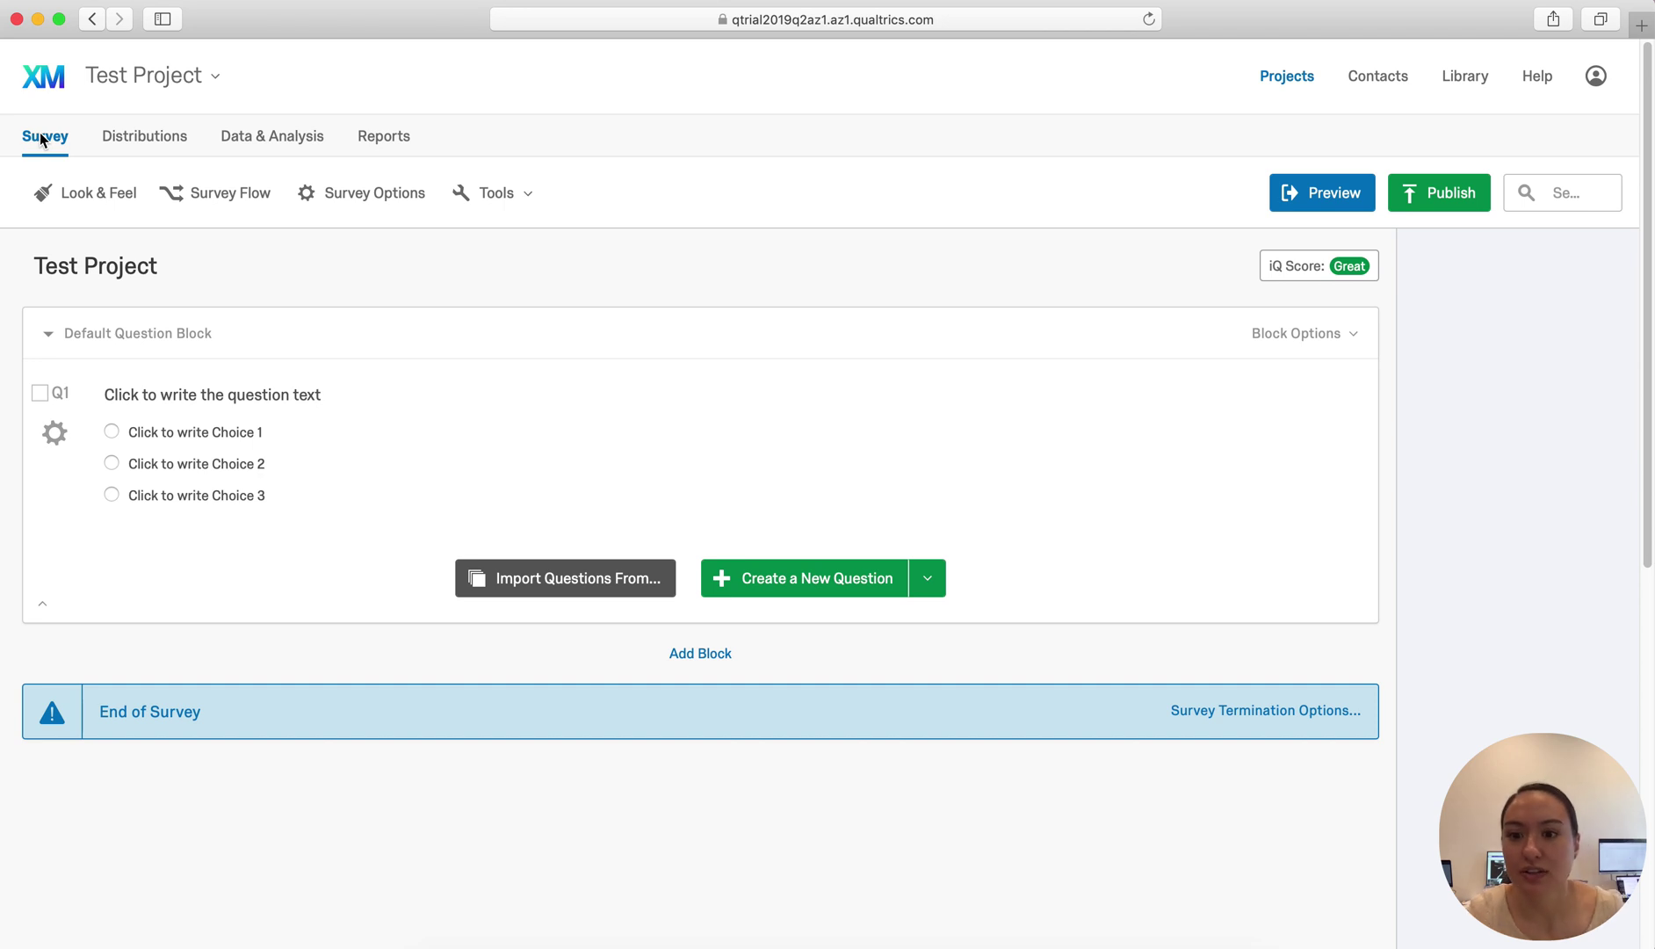
scroll(1115, 604, down, 3)
scroll(1076, 482, up, 3)
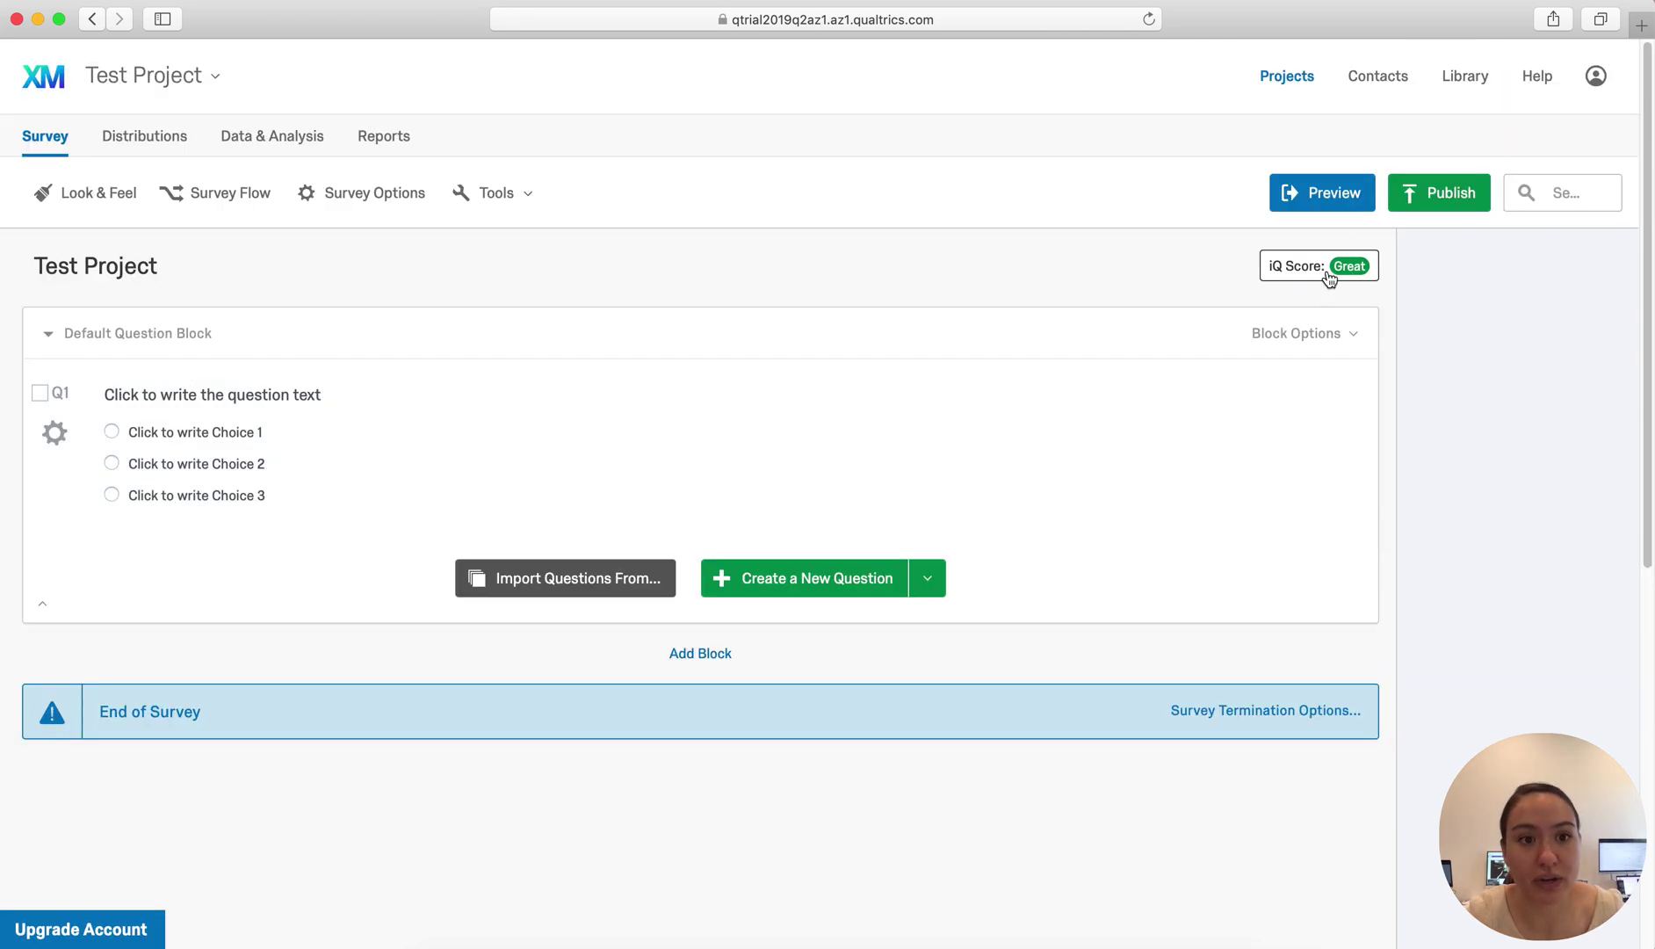